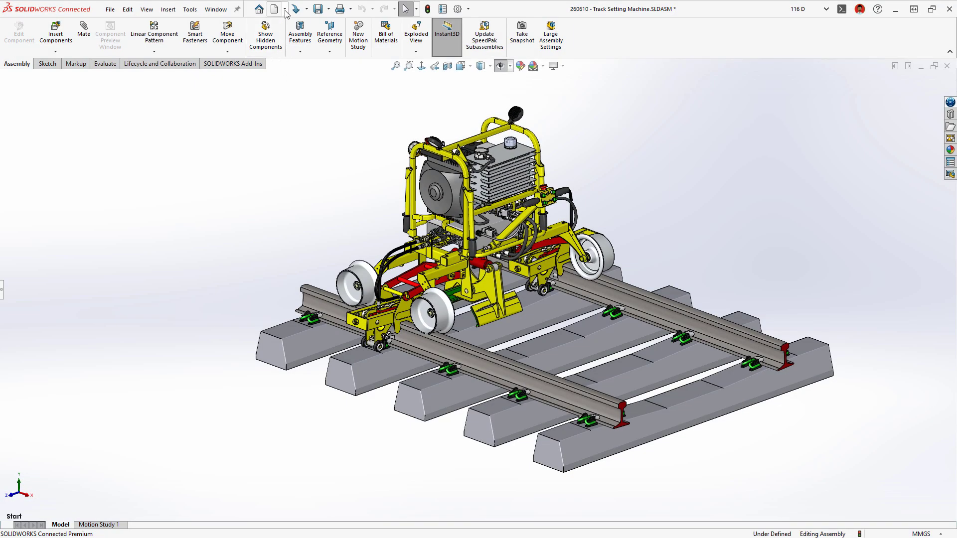
- Start a new drawing and place an isometric view of the track setting machine at 1:12 scale
{"action": "left_click", "coordinate": [285, 10]}
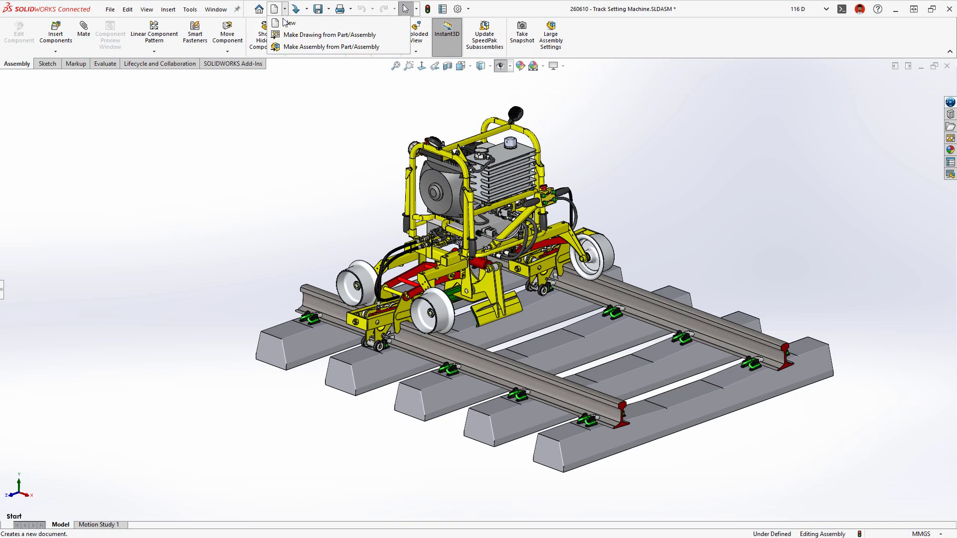
{"action": "left_click", "coordinate": [279, 40]}
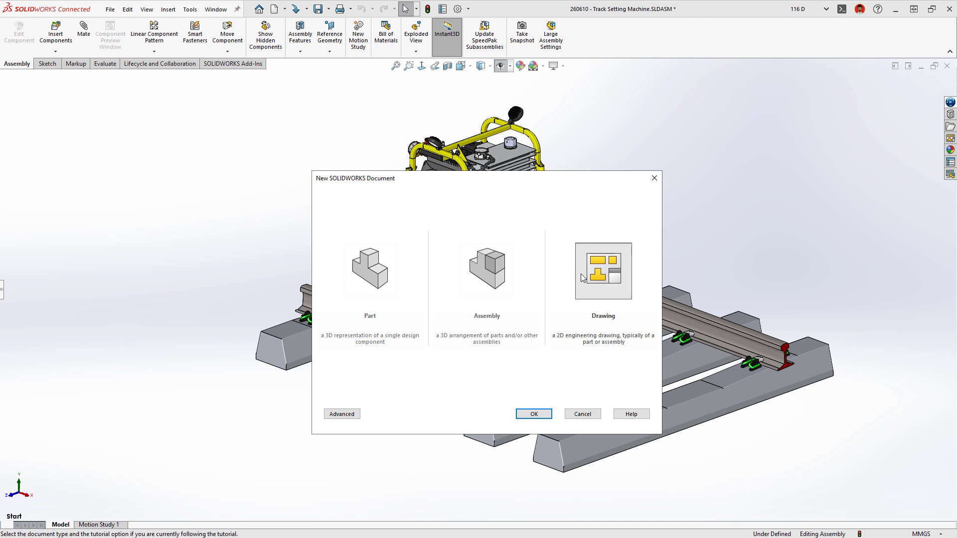
{"action": "double_click", "coordinate": [582, 278]}
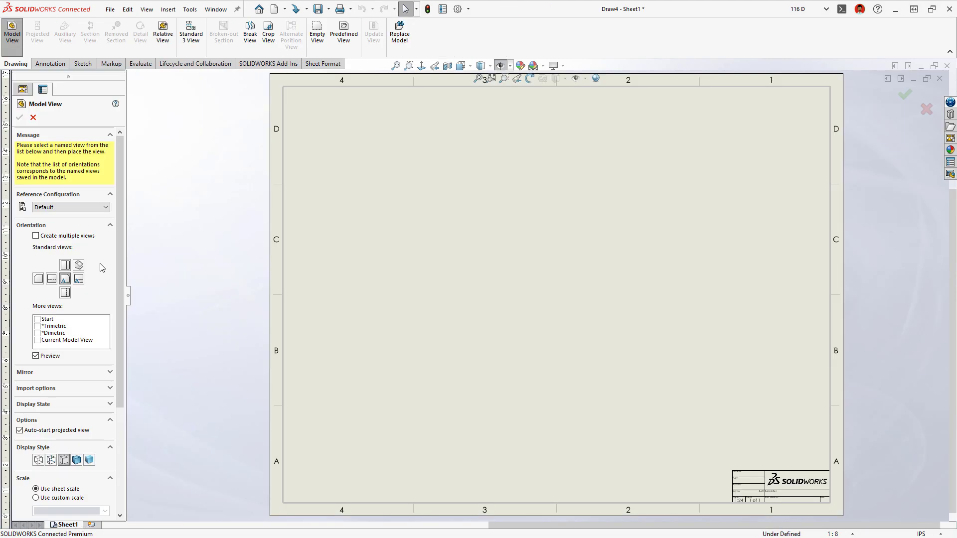
{"action": "left_click", "coordinate": [545, 335]}
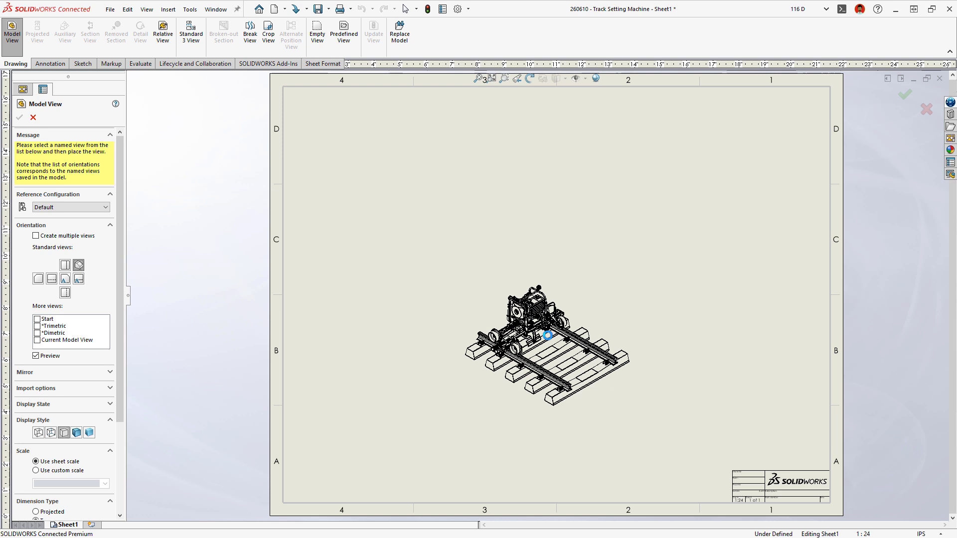
{"action": "left_click", "coordinate": [837, 534]}
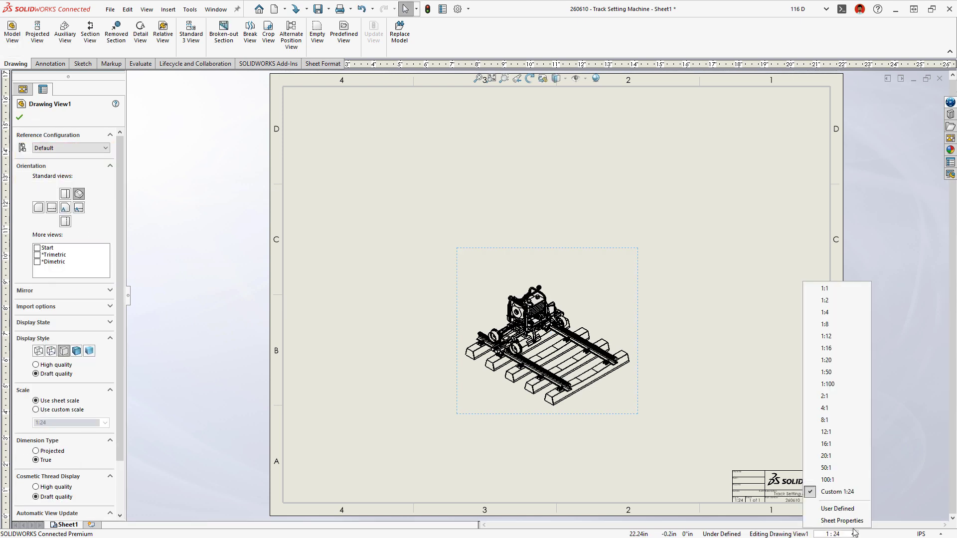
{"action": "left_click", "coordinate": [849, 337]}
- Insert a bill of materials for the view and add automatic numbered balloons
{"action": "left_click", "coordinate": [674, 314]}
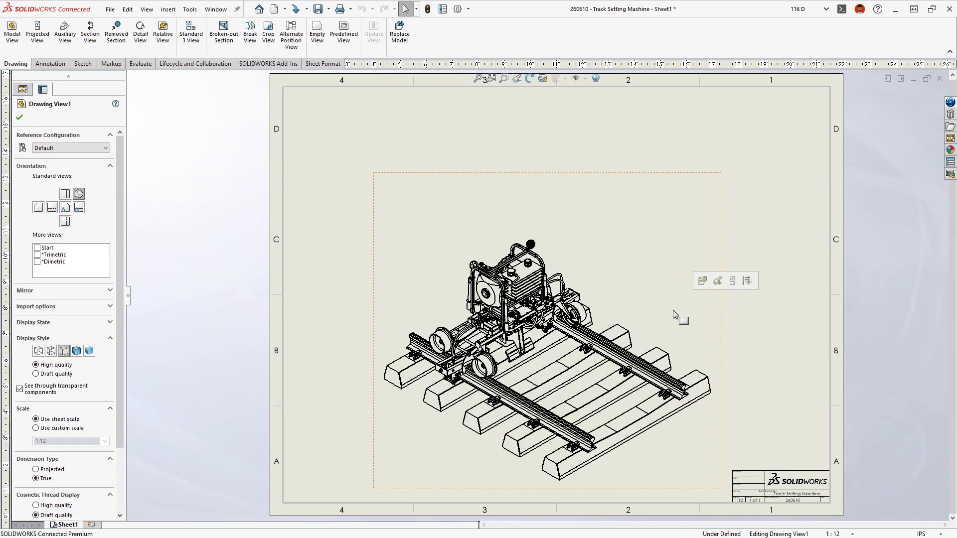
{"action": "key", "text": "s"}
{"action": "left_click", "coordinate": [792, 326]}
{"action": "left_click", "coordinate": [783, 359]}
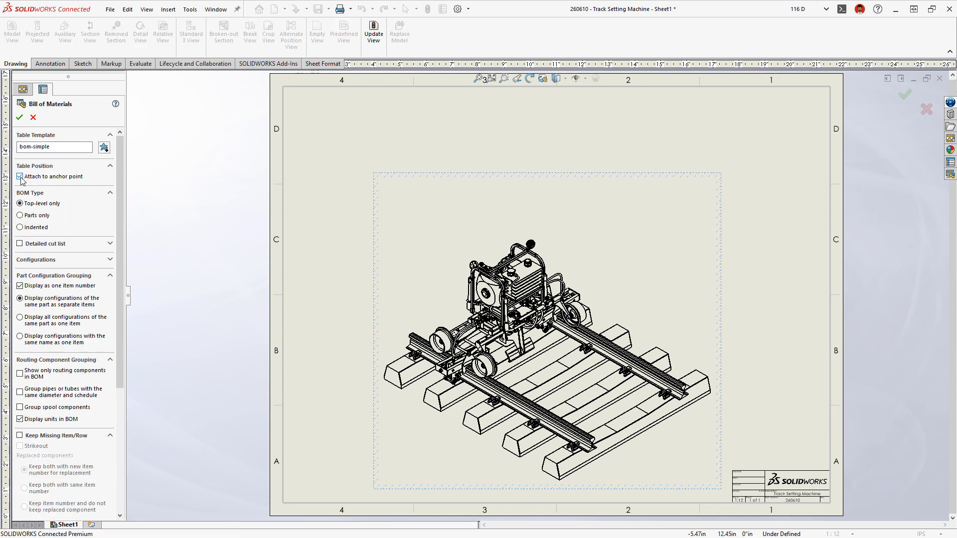
{"action": "left_click", "coordinate": [19, 118]}
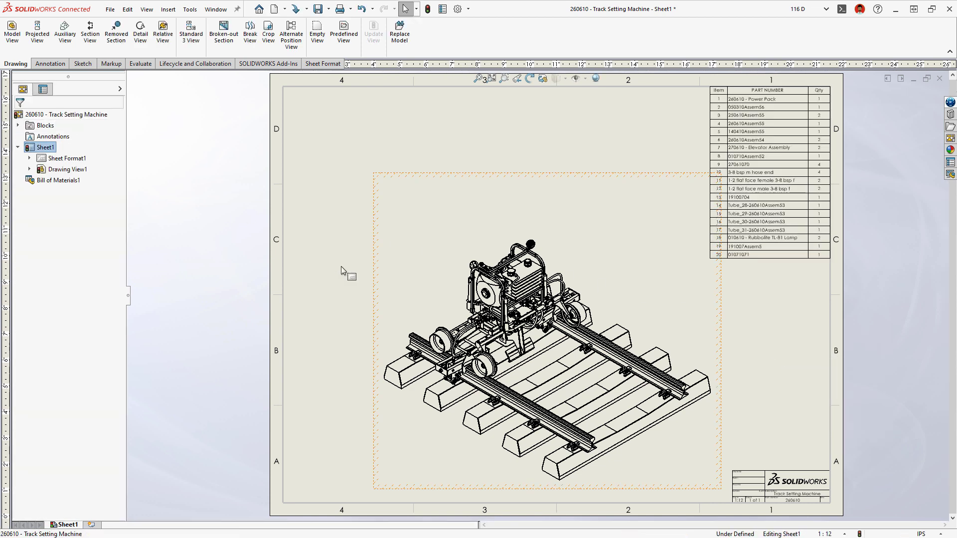
{"action": "right_click_drag", "start_coordinate": [344, 271], "coordinate": [402, 275]}
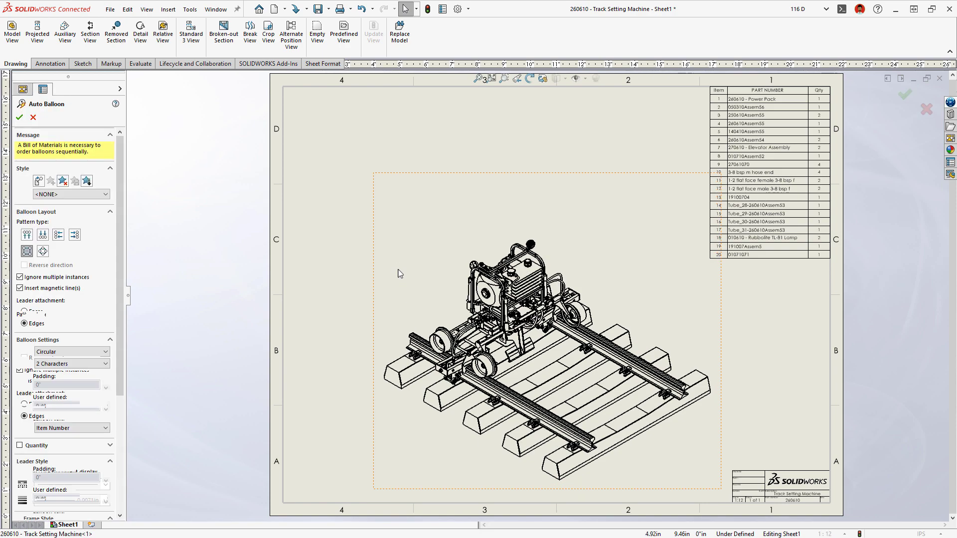
{"action": "key", "text": "Return"}
{"action": "left_click", "coordinate": [30, 168]}
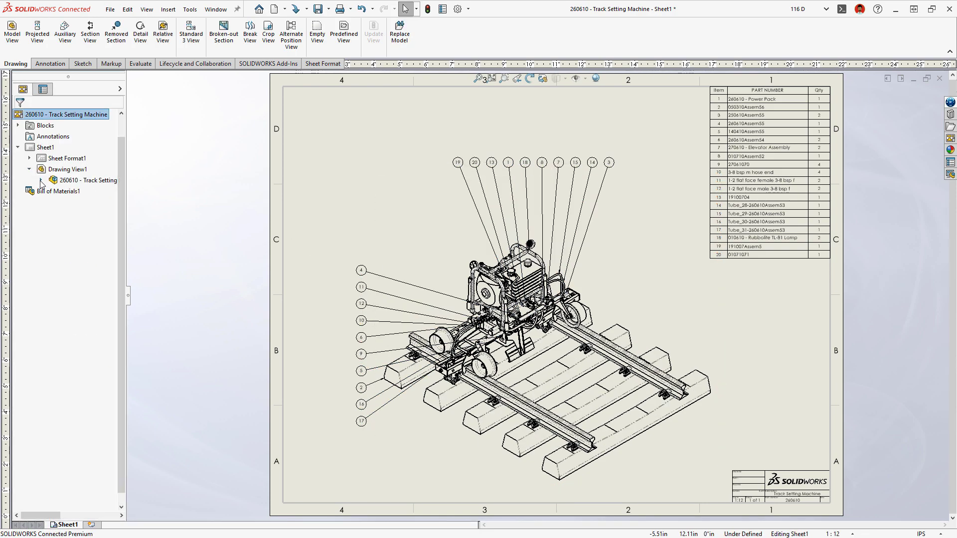
- Open the Power Pack drawing, then the Power Pack Frame and frame weldment drawings from it
{"action": "right_click", "coordinate": [78, 257]}
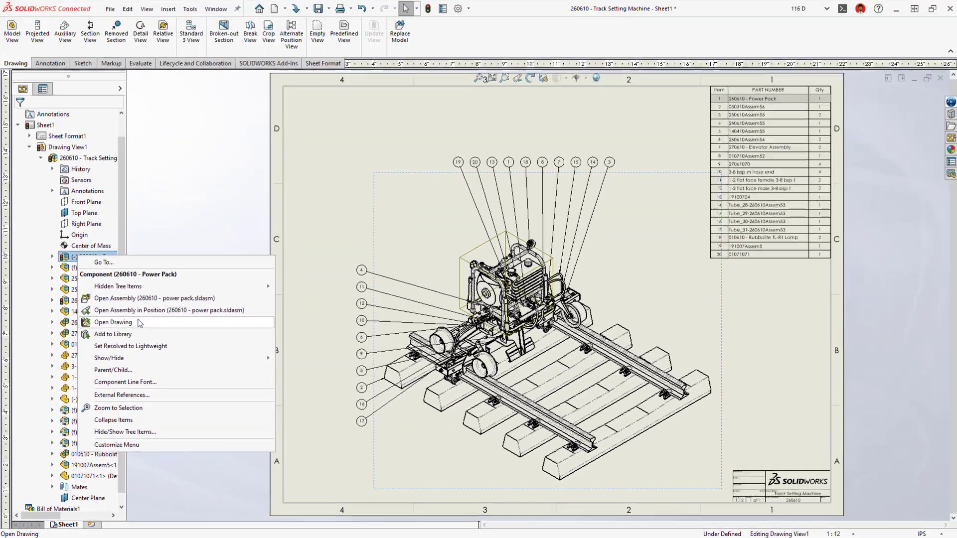
{"action": "left_click", "coordinate": [113, 323]}
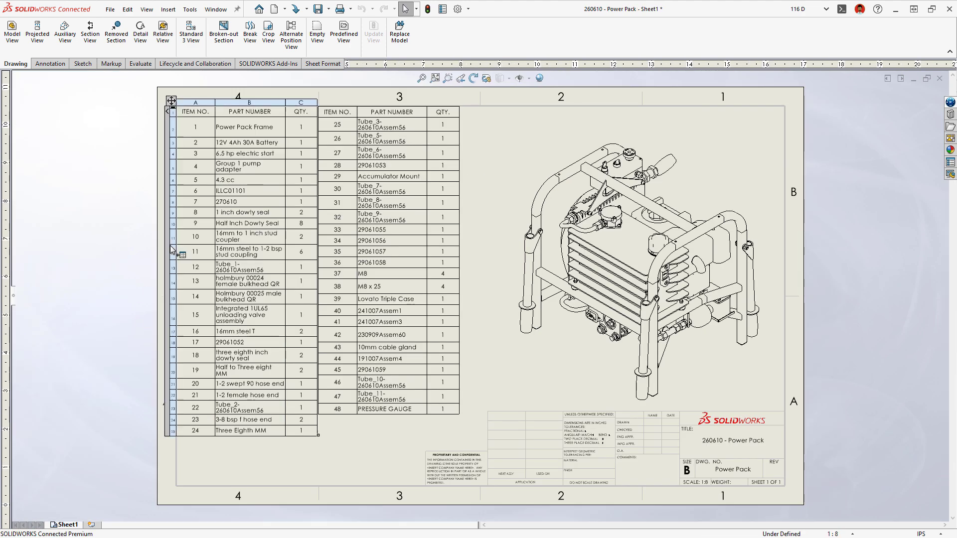
{"action": "right_click", "coordinate": [269, 132]}
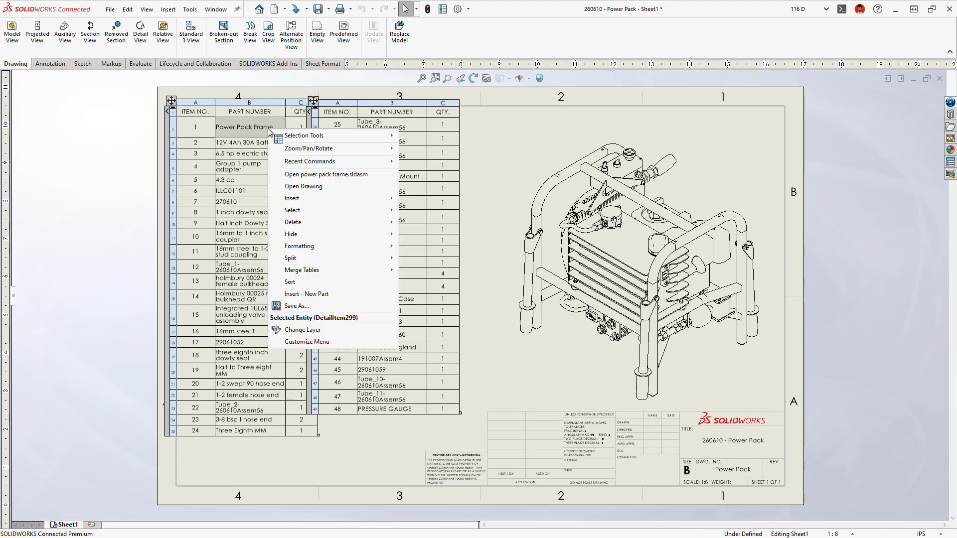
{"action": "left_click", "coordinate": [275, 187]}
{"action": "left_click", "coordinate": [283, 159]}
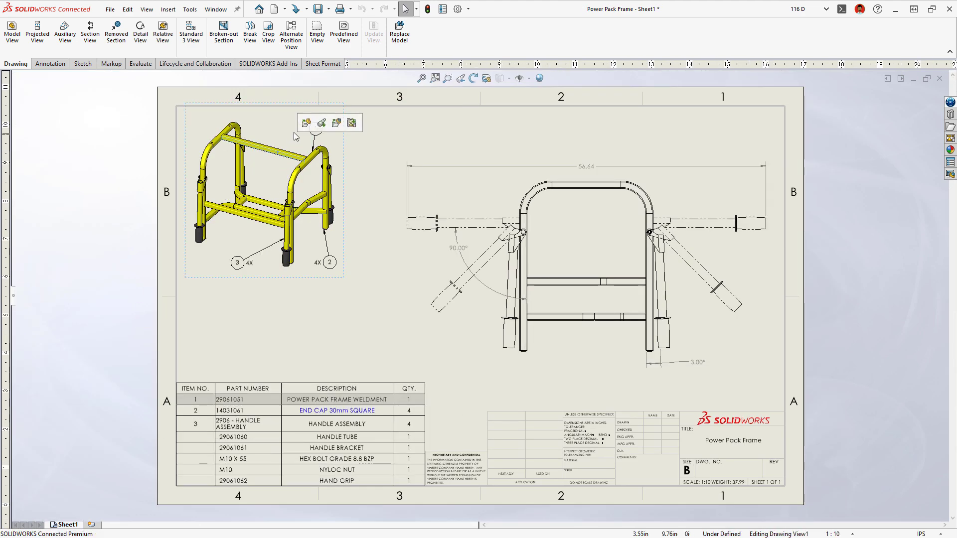
{"action": "left_click", "coordinate": [351, 124]}
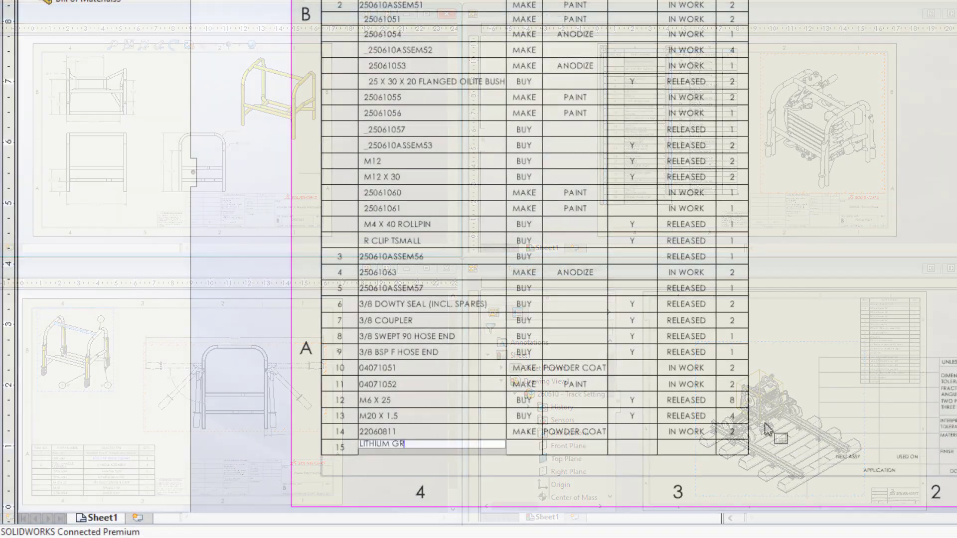
{"action": "type", "text": "EASE"}
- Fill the LITHIUM GREASE row as BUY, RELEASED, quantity 1 and set the DOWTY SEAL quantity to 4
{"action": "key", "text": "Tab"}
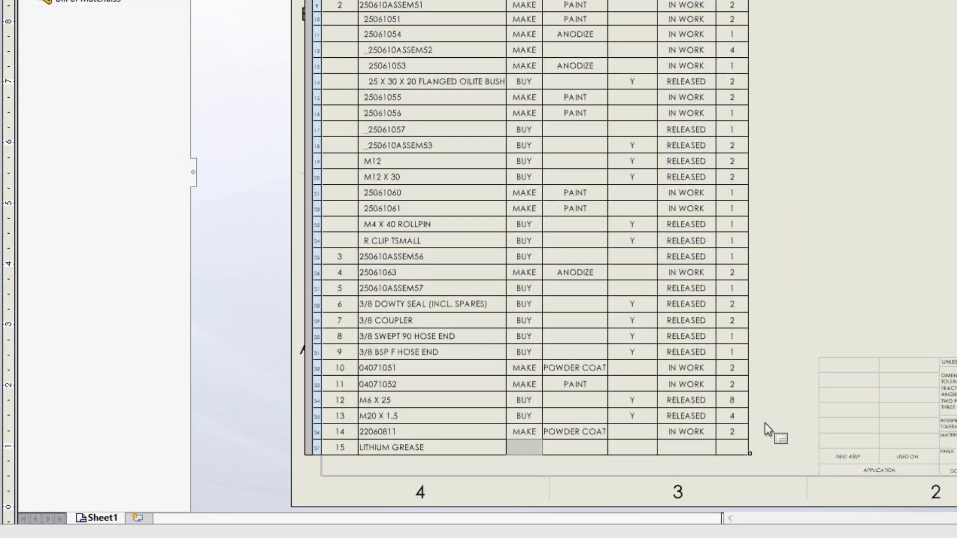
{"action": "type", "text": "BUY"}
{"action": "key", "text": "Tab"}
{"action": "key", "text": "Tab"}
{"action": "key", "text": "Tab"}
{"action": "type", "text": "RELEASED"}
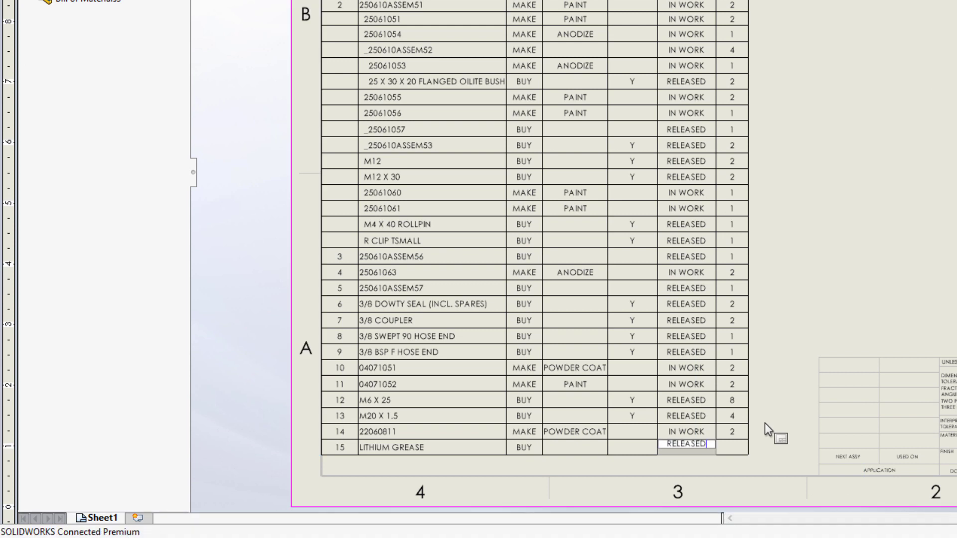
{"action": "key", "text": "Tab"}
{"action": "type", "text": "1"}
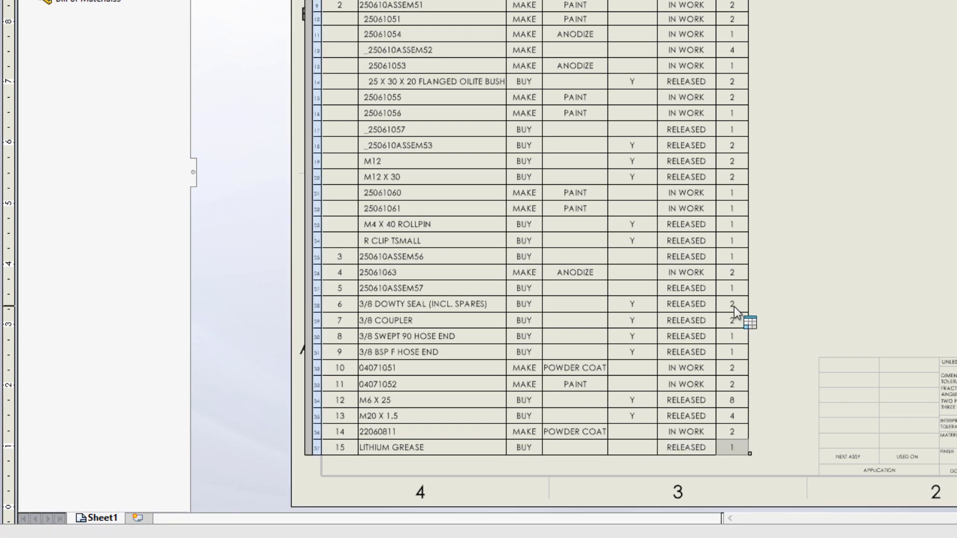
{"action": "type", "text": "4"}
{"action": "left_click", "coordinate": [762, 308]}
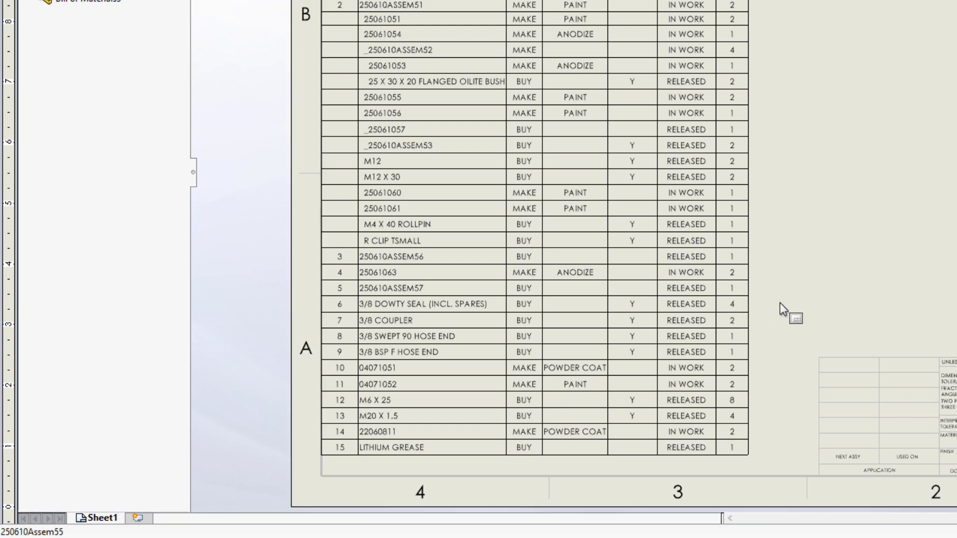
{"action": "left_click", "coordinate": [750, 301]}
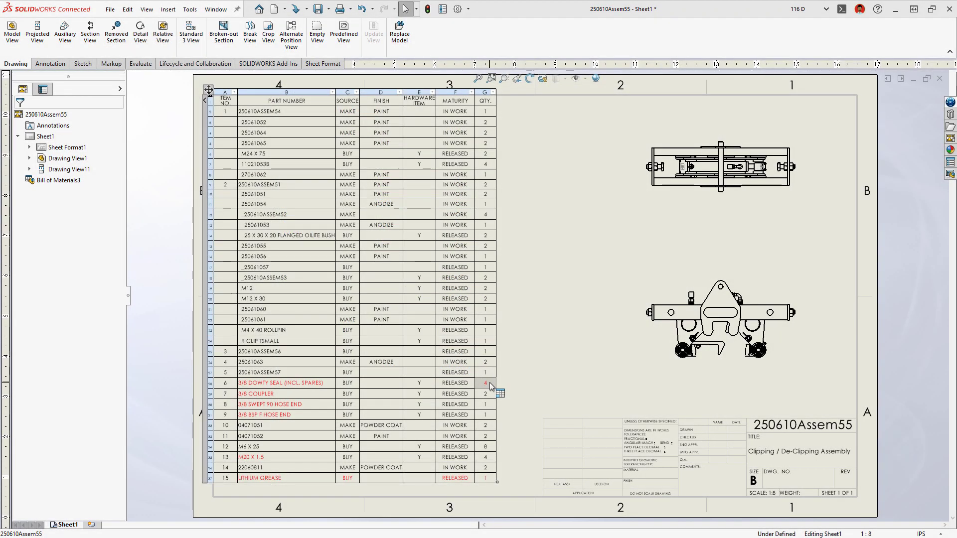
- Restore the edited dowty seal quantity cell to its original value of 2
{"action": "right_click", "coordinate": [489, 381]}
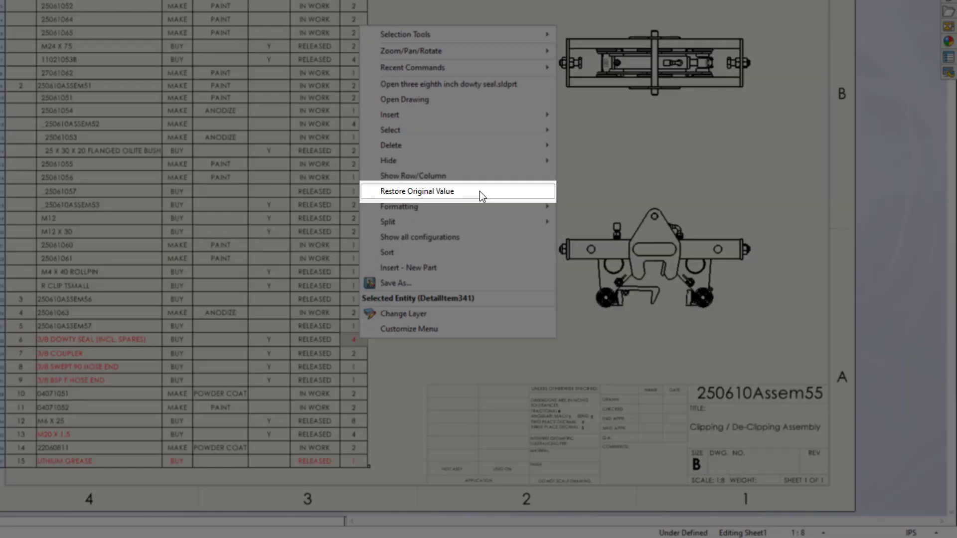
{"action": "left_click", "coordinate": [479, 191]}
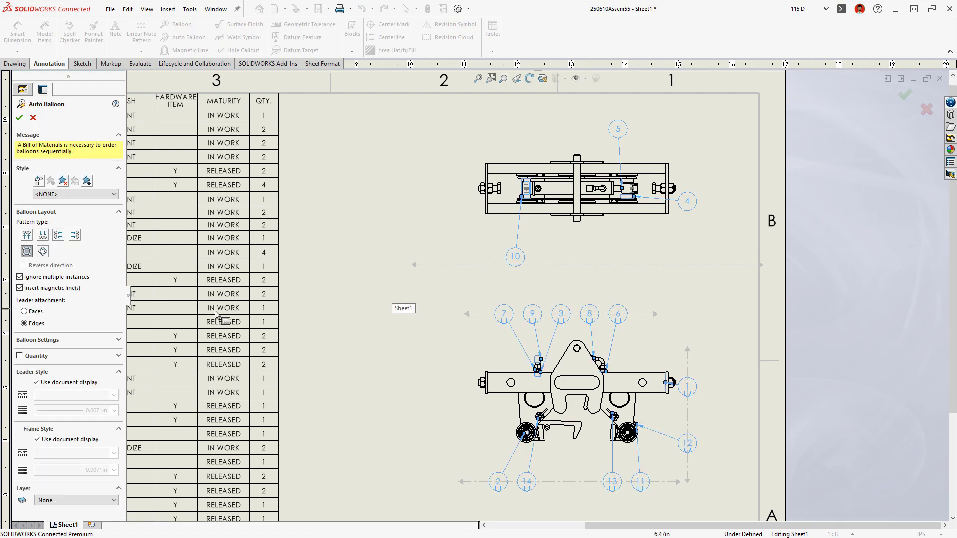
- Enable quantity labels on the auto balloons and line up balloons 10, 5 and 4 above the view
{"action": "left_click", "coordinate": [20, 357]}
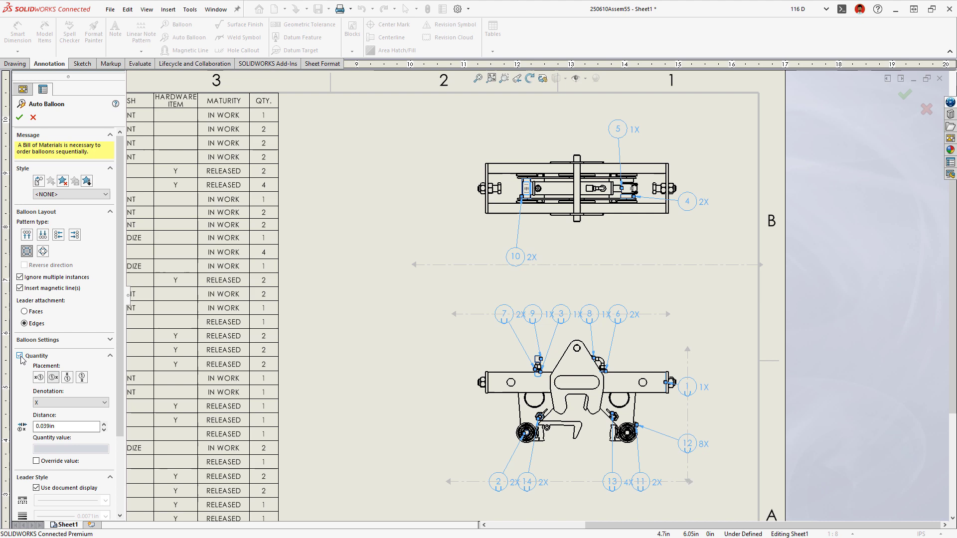
{"action": "left_click", "coordinate": [20, 118]}
{"action": "left_click_drag", "start_coordinate": [516, 257], "coordinate": [479, 265]}
{"action": "left_click_drag", "start_coordinate": [618, 129], "coordinate": [581, 264]}
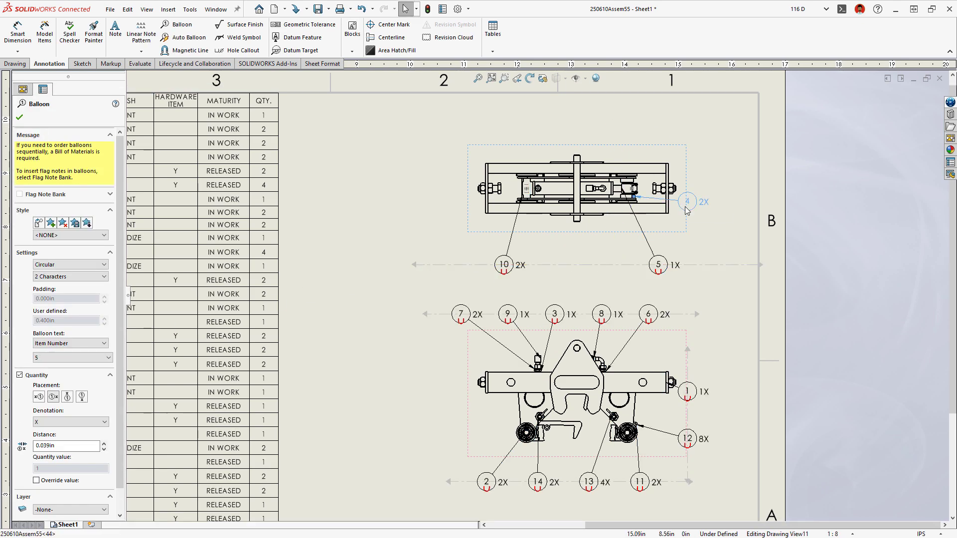
{"action": "left_click_drag", "start_coordinate": [687, 201], "coordinate": [684, 265]}
- Respace the lower balloon alignment line and select several balloons for joint editing
{"action": "left_click", "coordinate": [625, 483]}
{"action": "mouse_move", "coordinate": [691, 483]}
{"action": "left_mouse_down"}
{"action": "mouse_move", "coordinate": [727, 482]}
{"action": "mouse_move", "coordinate": [403, 249]}
{"action": "left_mouse_up"}
{"action": "left_click", "coordinate": [350, 417]}
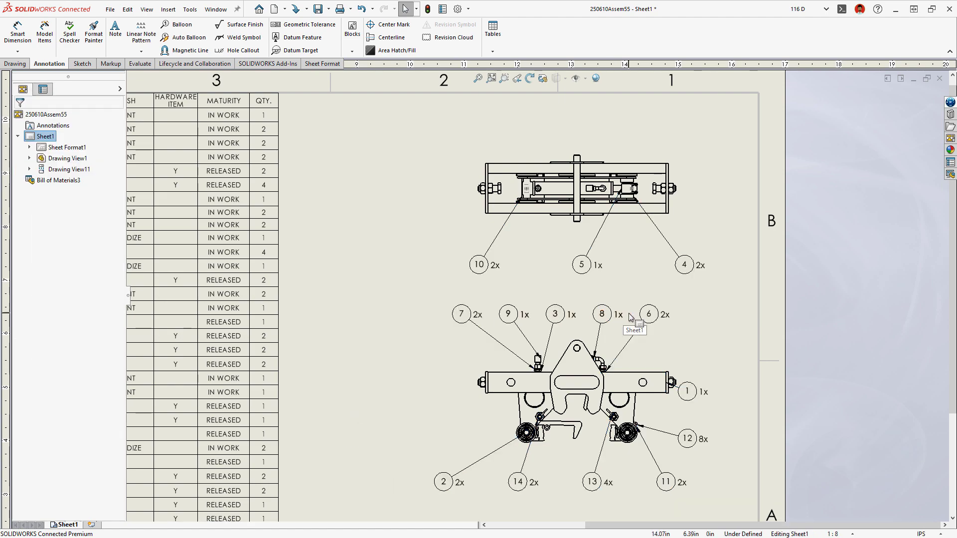
{"action": "left_click_drag", "start_coordinate": [634, 329], "coordinate": [513, 263]}
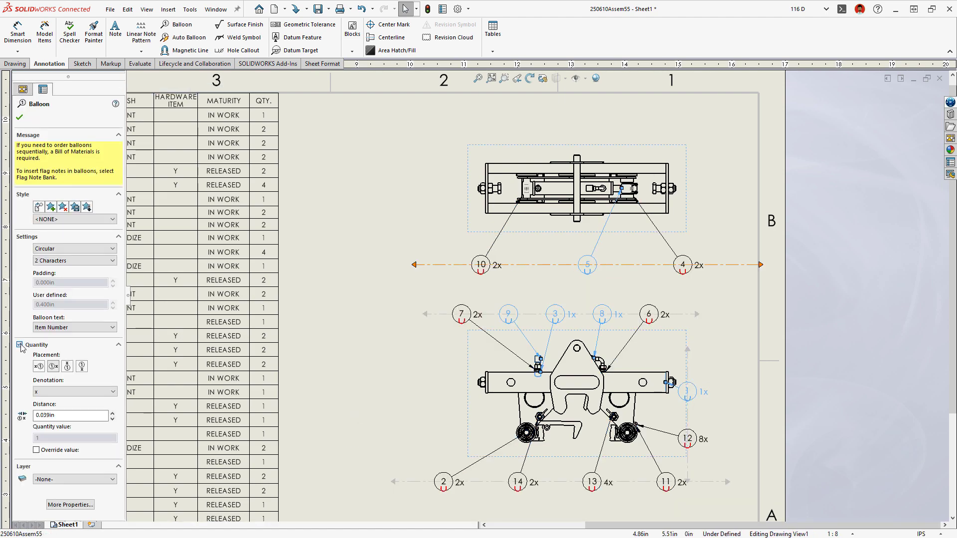
- Filter the purchasing BOM's MATURITY column to IN WORK rows, then clear the filter to show all
{"action": "left_click", "coordinate": [351, 357]}
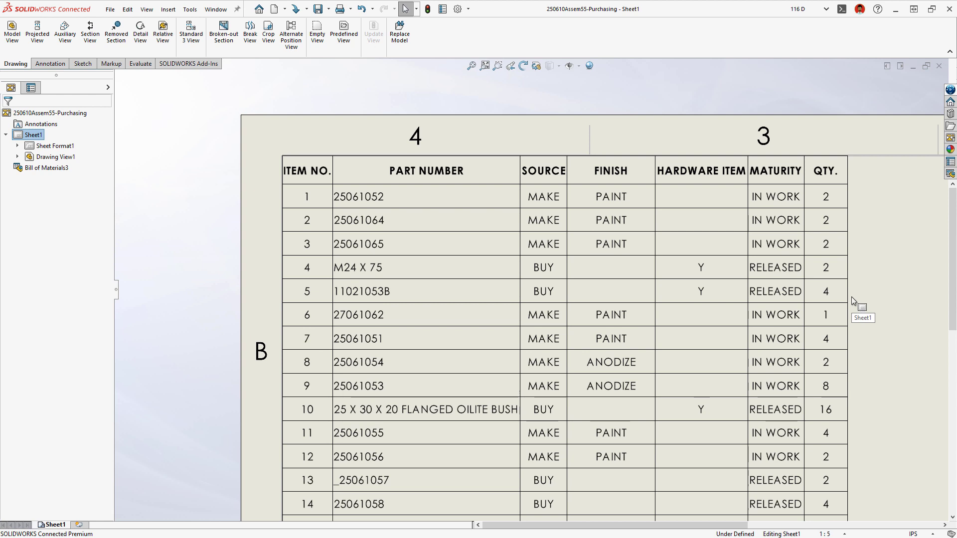
{"action": "left_click", "coordinate": [842, 250]}
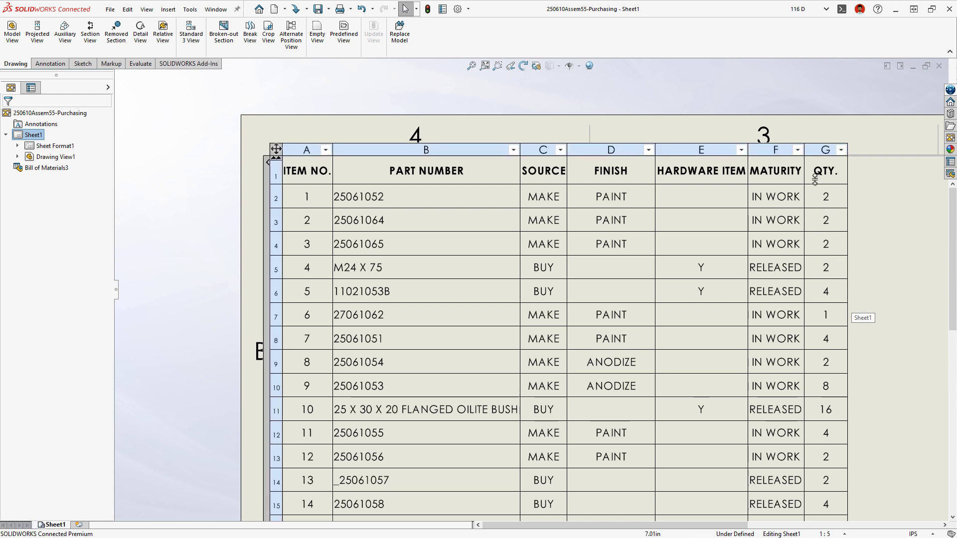
{"action": "left_click", "coordinate": [800, 150]}
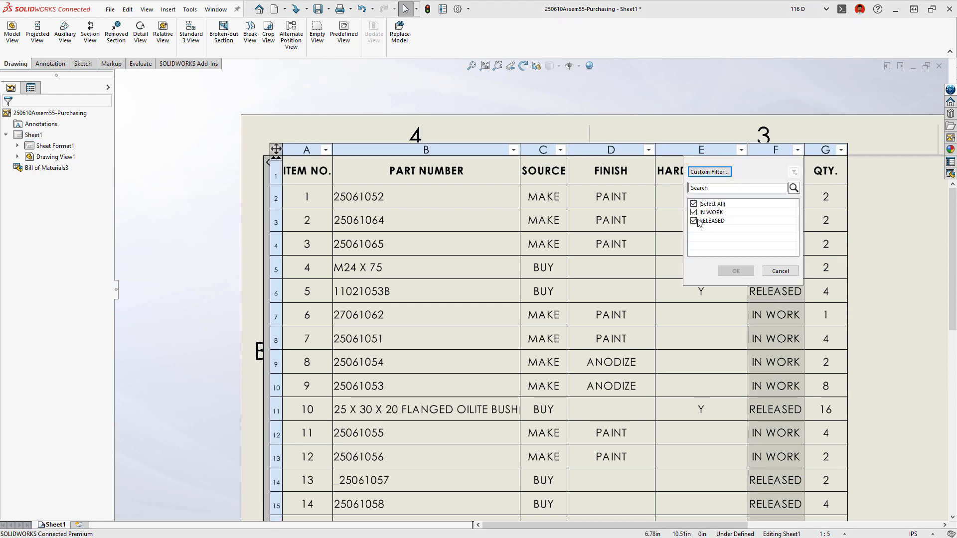
{"action": "left_click", "coordinate": [724, 267]}
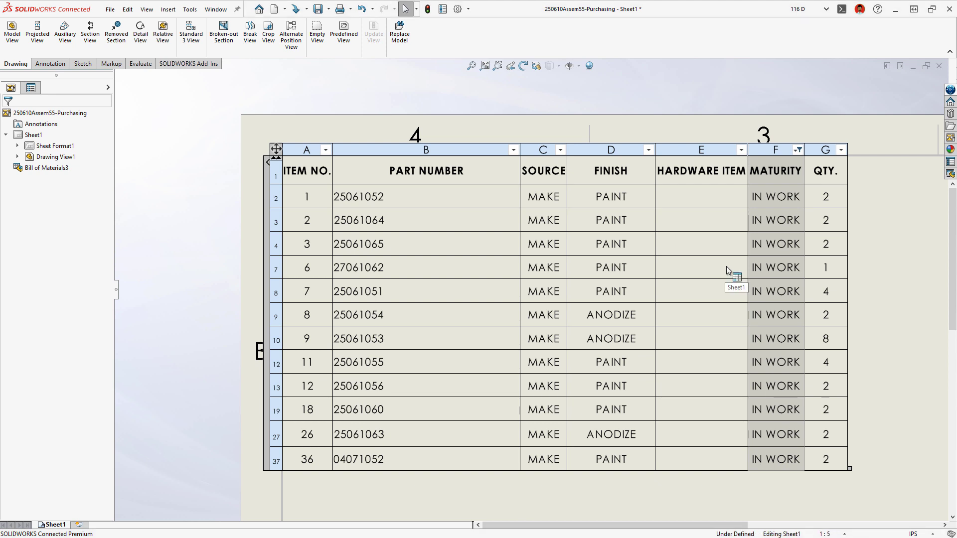
{"action": "left_click", "coordinate": [797, 150]}
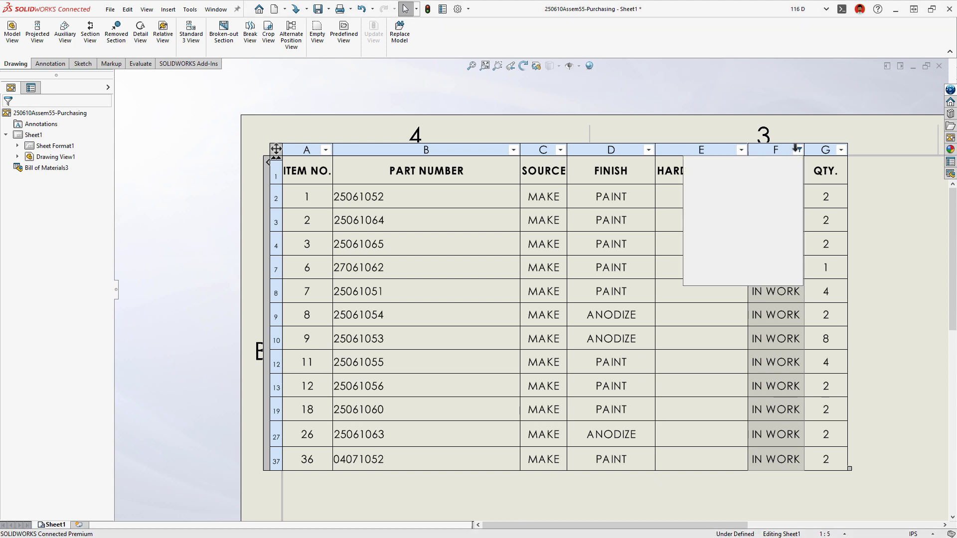
{"action": "left_click", "coordinate": [795, 172]}
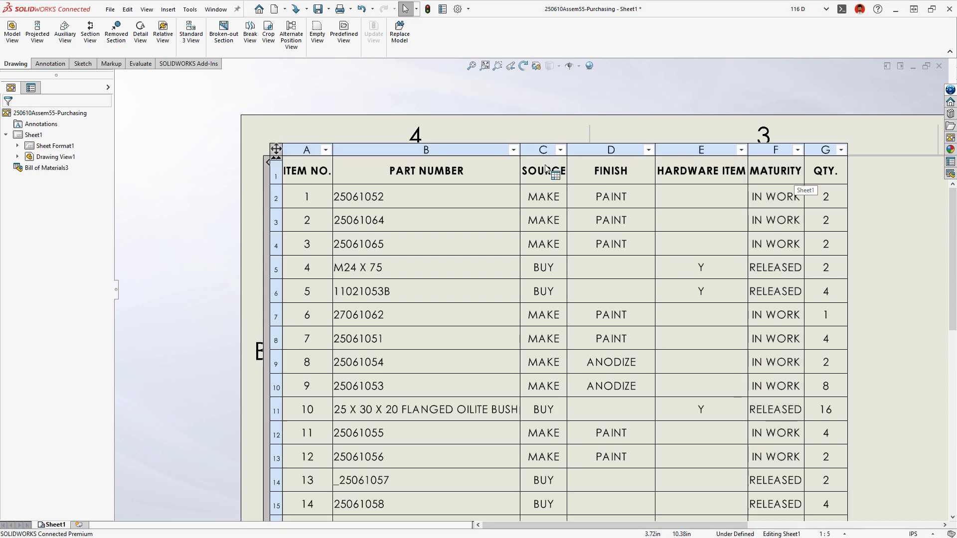
- Apply a begins-with custom filter on PART NUMBER, then clear all filters from the table
{"action": "left_click", "coordinate": [514, 149]}
{"action": "type", "text": "2"}
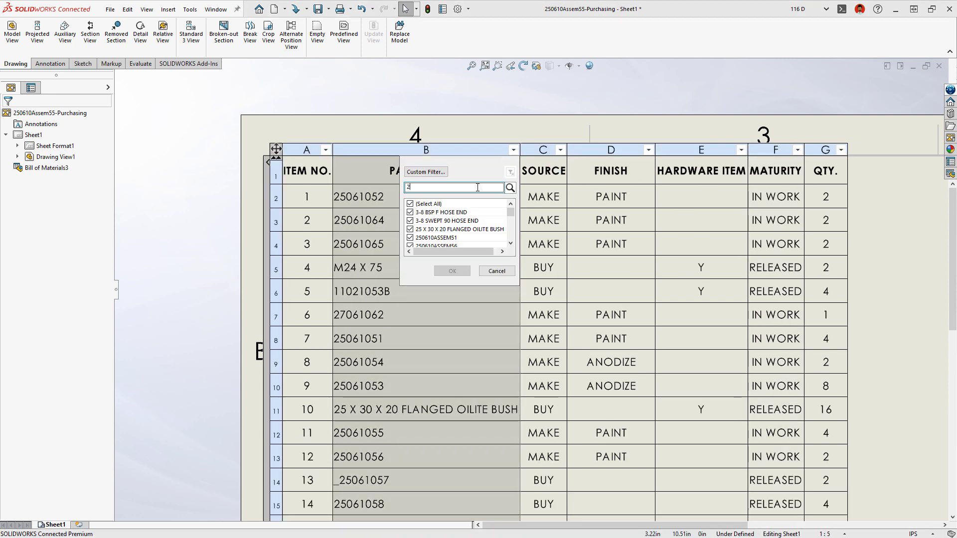
{"action": "type", "text": "5"}
{"action": "left_click_drag", "start_coordinate": [509, 222], "coordinate": [502, 235]}
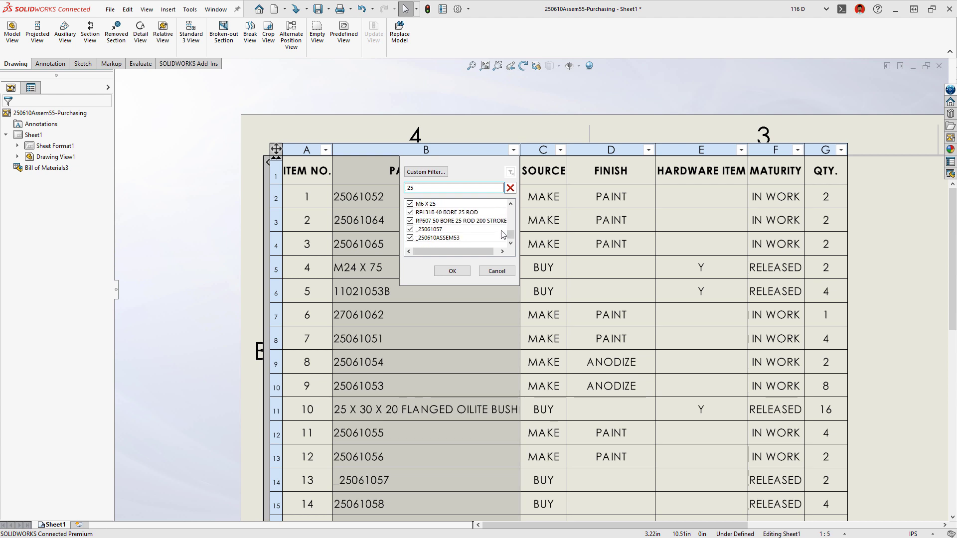
{"action": "left_click", "coordinate": [442, 173]}
{"action": "left_click", "coordinate": [416, 202]}
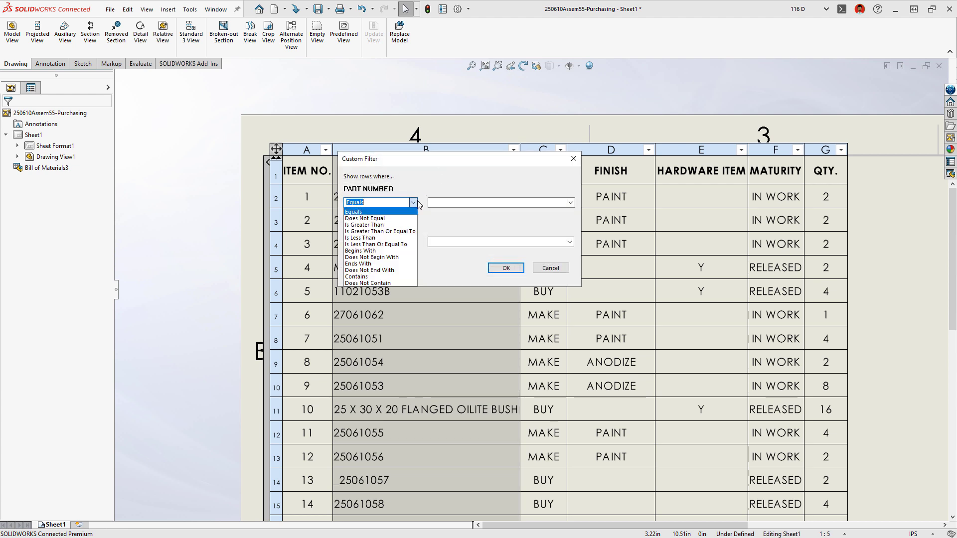
{"action": "left_click", "coordinate": [393, 250]}
{"action": "type", "text": "250"}
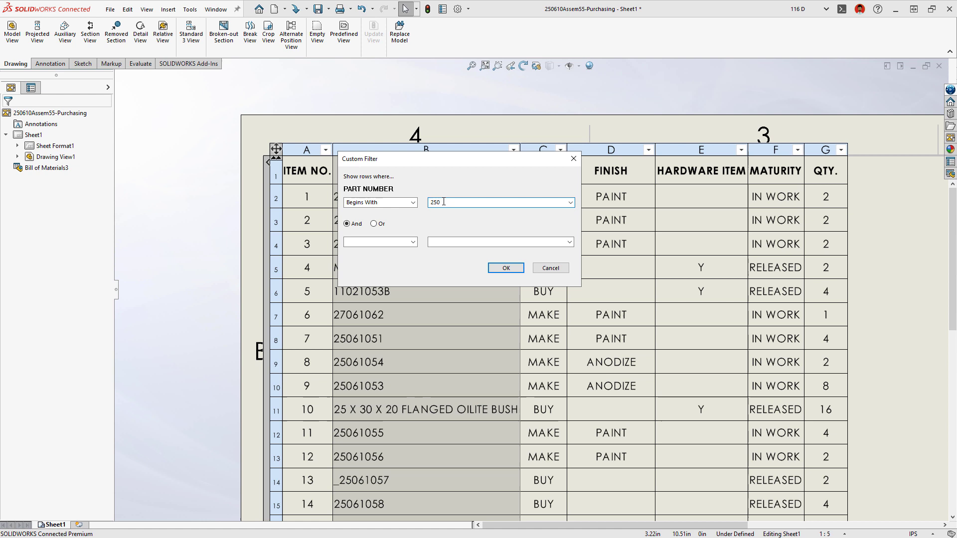
{"action": "key", "text": "Return"}
{"action": "right_click", "coordinate": [443, 201]}
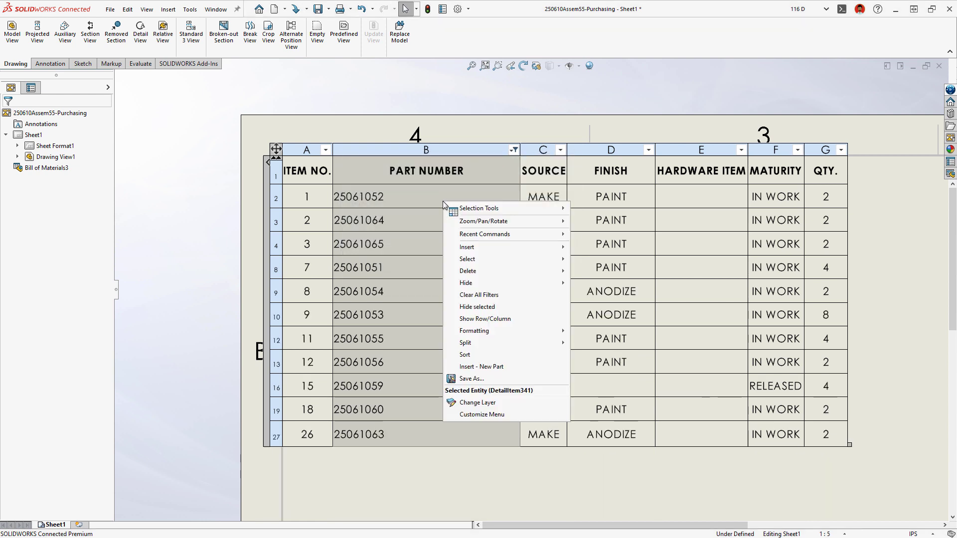
{"action": "left_click", "coordinate": [466, 293]}
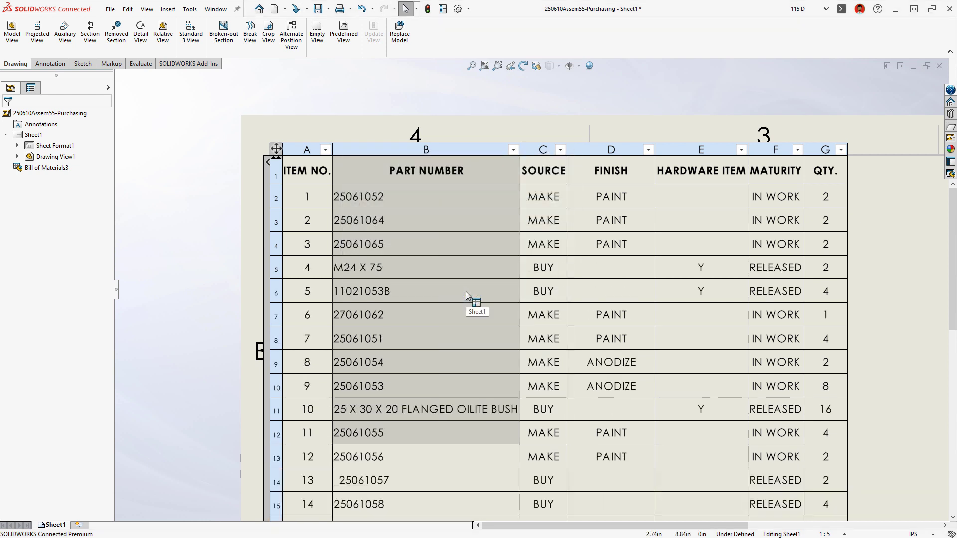
{"action": "key", "text": "Escape"}
- Filter SOURCE to BUY and HARDWARE ITEM to Y, excluding blank rows
{"action": "left_click", "coordinate": [466, 291]}
{"action": "key", "text": "f"}
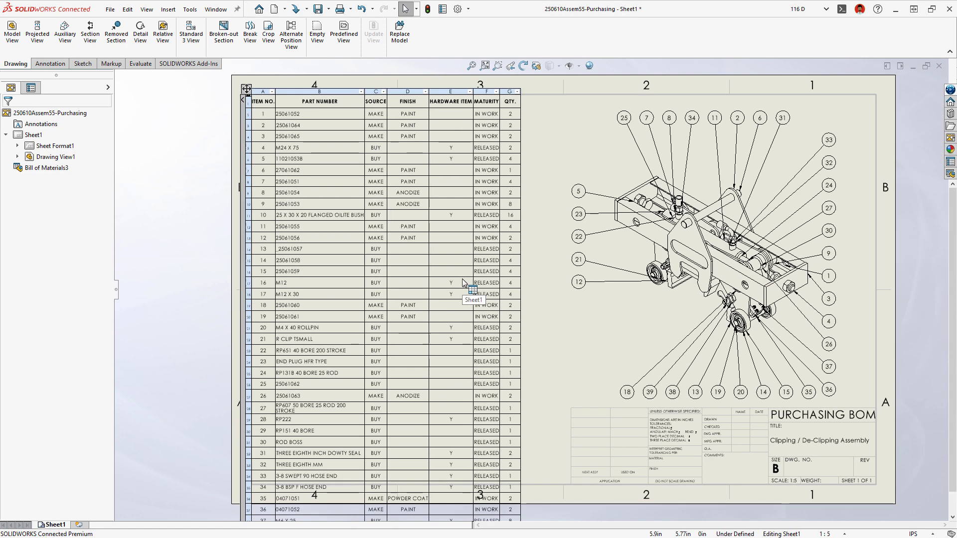
{"action": "left_click", "coordinate": [384, 89]}
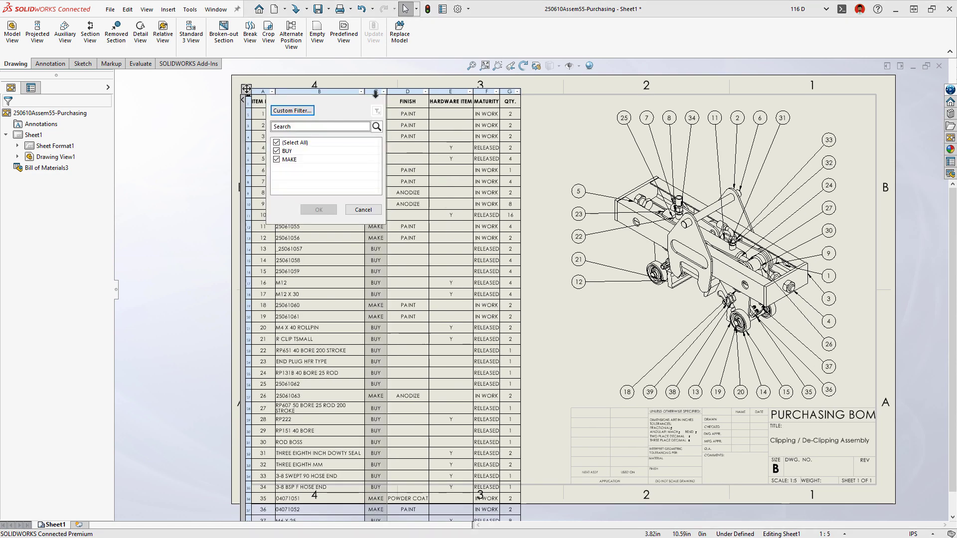
{"action": "left_click", "coordinate": [313, 210]}
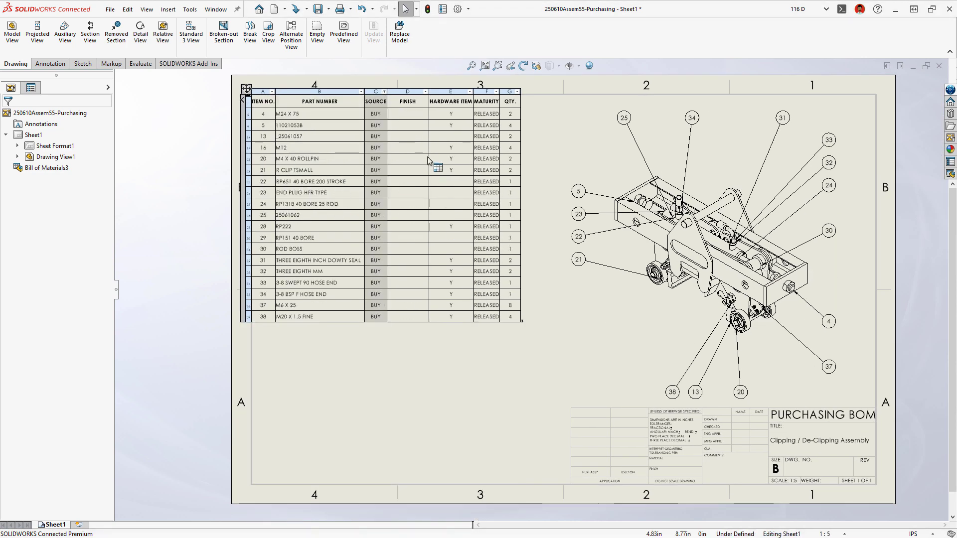
{"action": "left_click", "coordinate": [469, 91]}
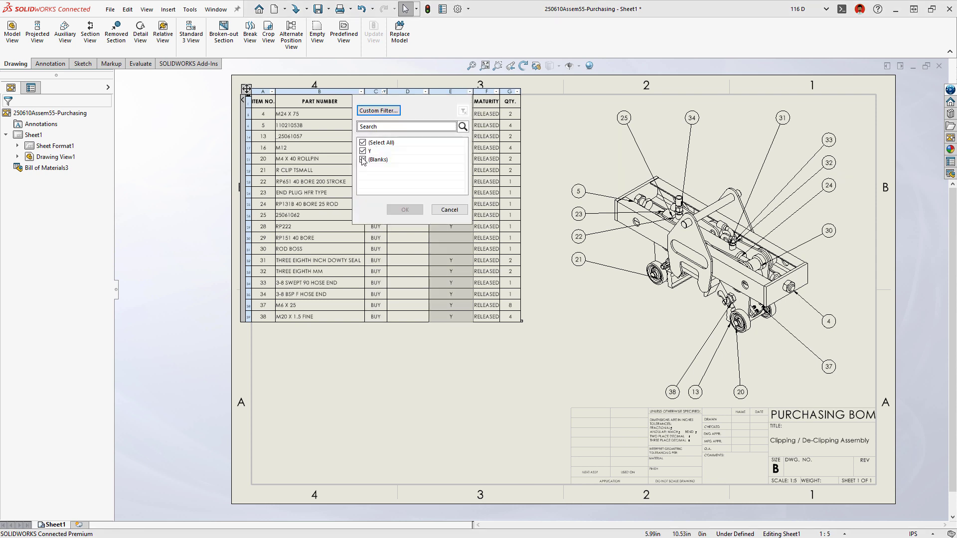
{"action": "left_click", "coordinate": [404, 209]}
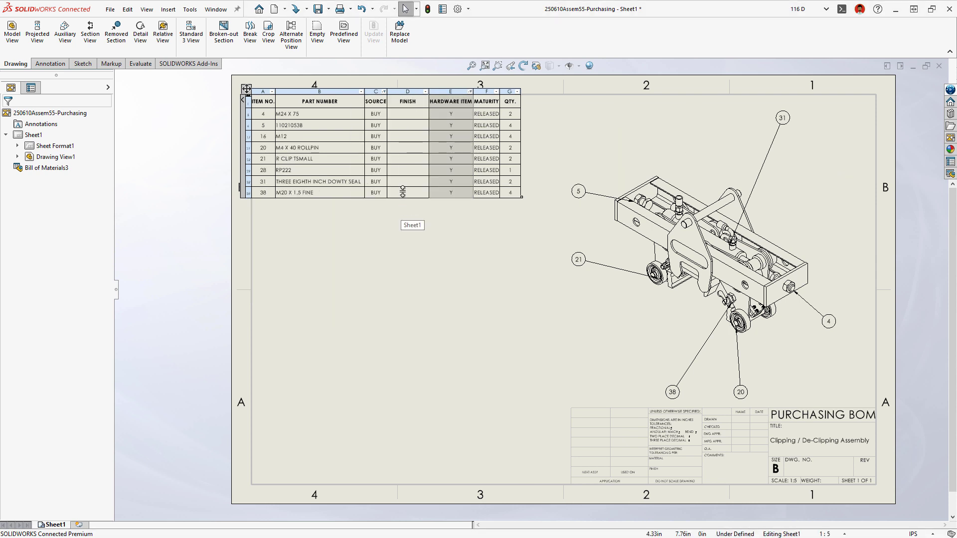
- Hide the FINISH column from the BOM table
{"action": "right_click", "coordinate": [410, 90]}
{"action": "mouse_move", "coordinate": [434, 172]}
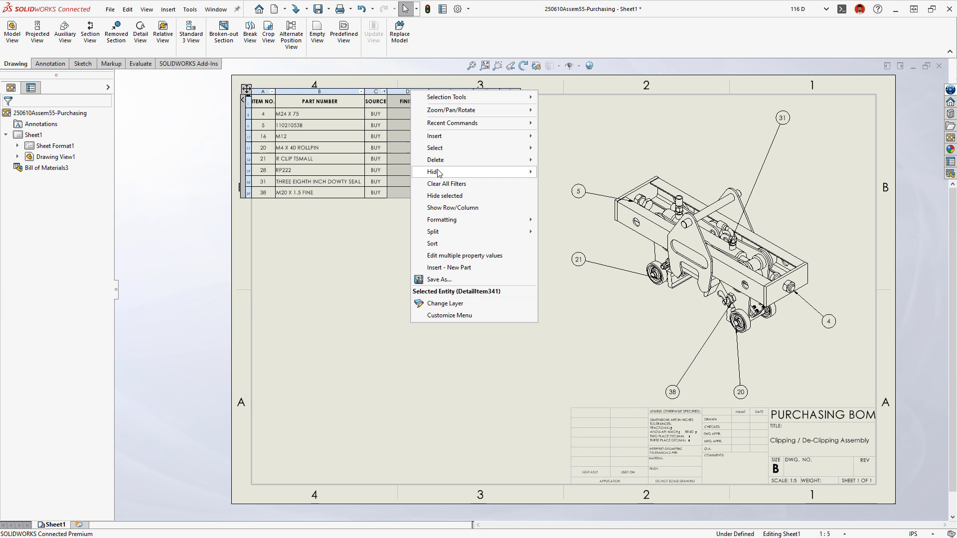
{"action": "left_click", "coordinate": [560, 186]}
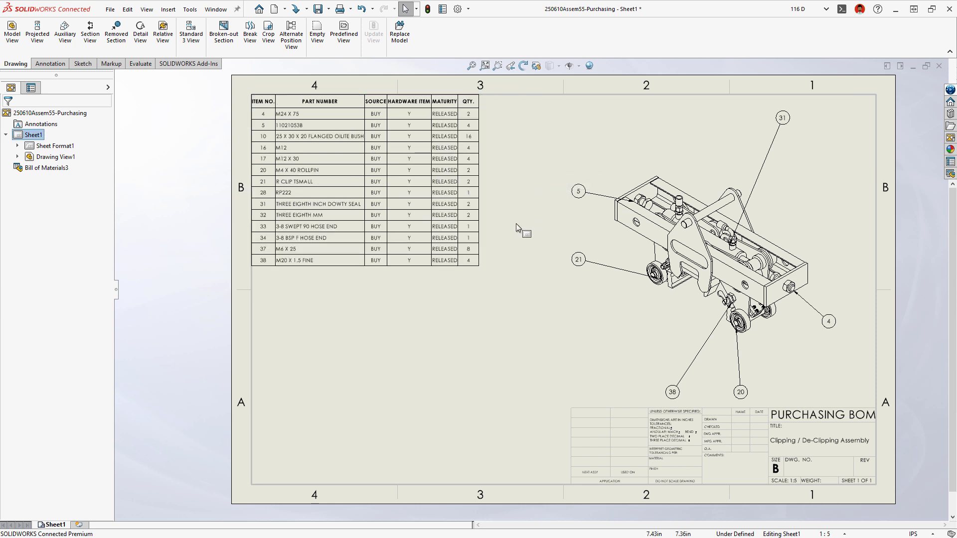
- Save the filtered table as a CSV file named Purchasing BOM in the tmp folder
{"action": "right_click", "coordinate": [457, 222]}
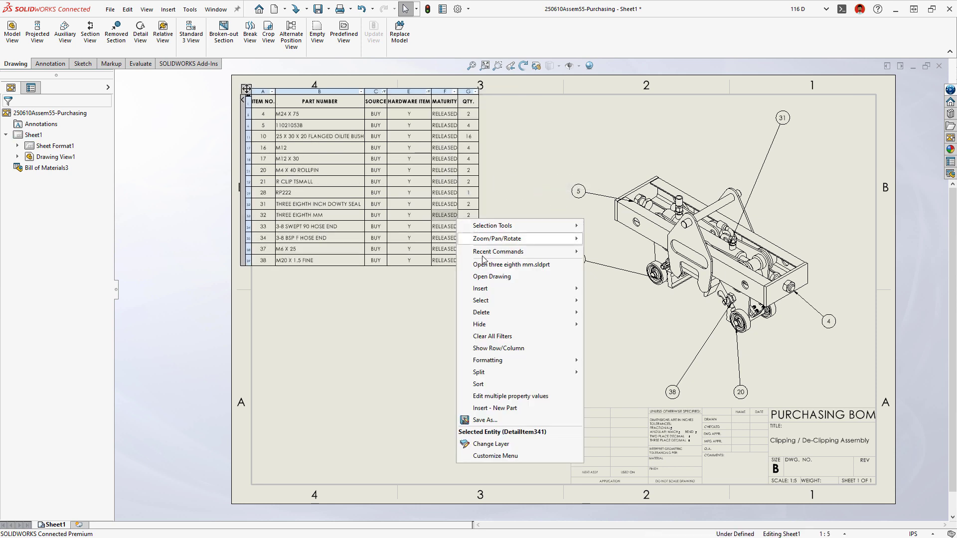
{"action": "left_click", "coordinate": [470, 422]}
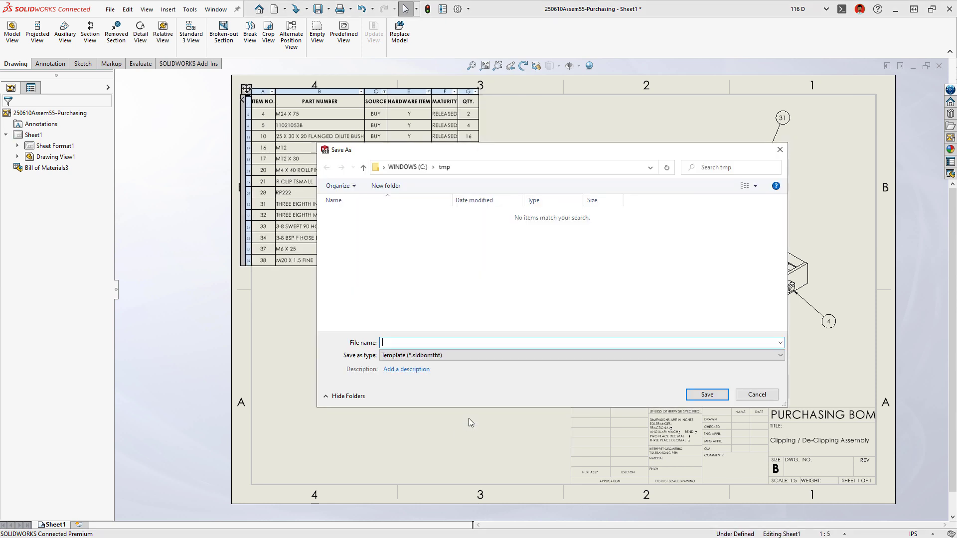
{"action": "left_click", "coordinate": [451, 356]}
{"action": "left_click", "coordinate": [396, 395]}
{"action": "left_click", "coordinate": [427, 342]}
{"action": "type", "text": "Purchasing BOM"}
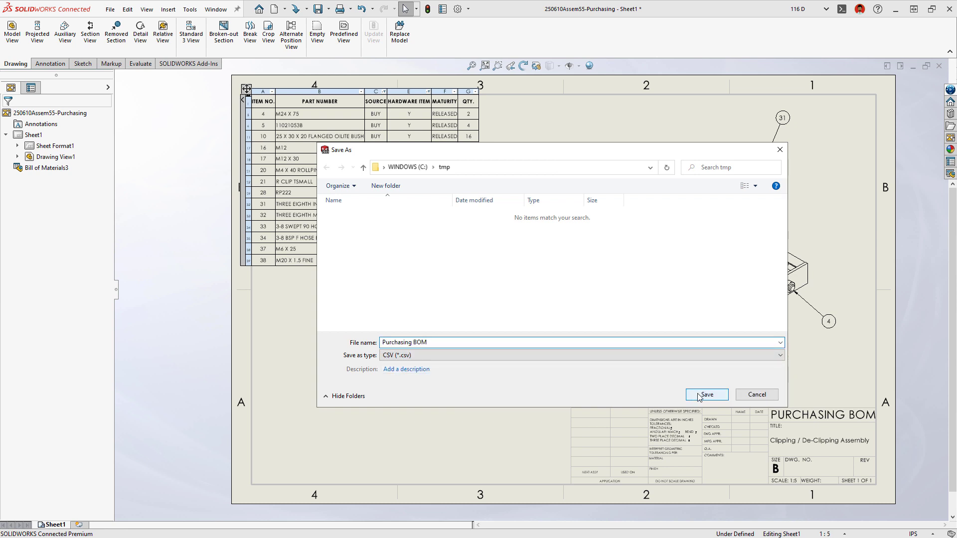
{"action": "left_click", "coordinate": [700, 396]}
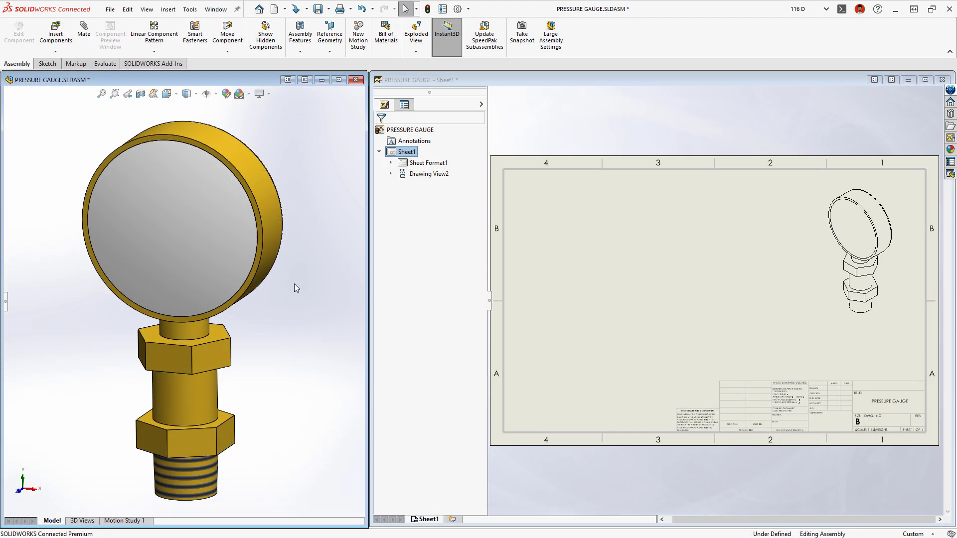
- Set Drawing View2 of the pressure gauge to see through transparent components, revealing the dial face
{"action": "left_click", "coordinate": [234, 262]}
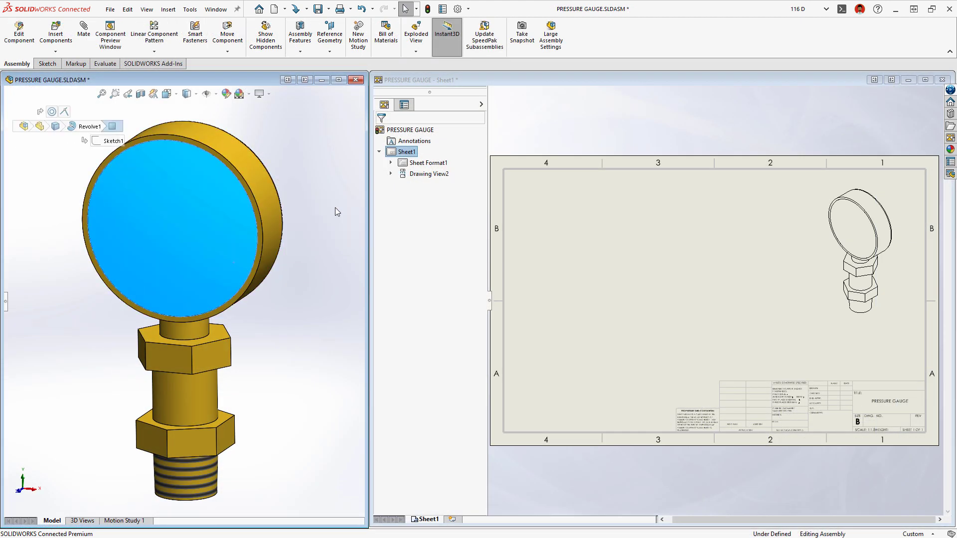
{"action": "left_click", "coordinate": [335, 207]}
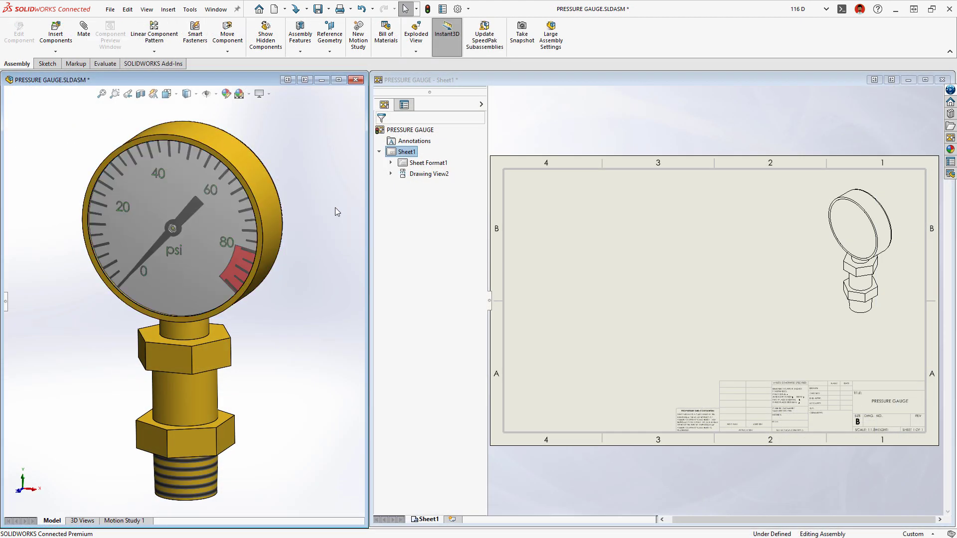
{"action": "left_click", "coordinate": [823, 252]}
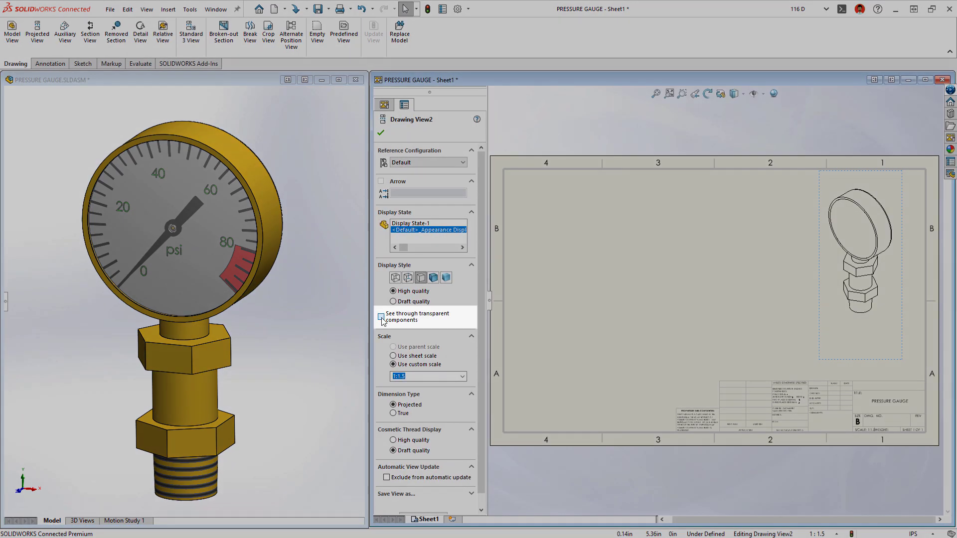
{"action": "left_click", "coordinate": [381, 317]}
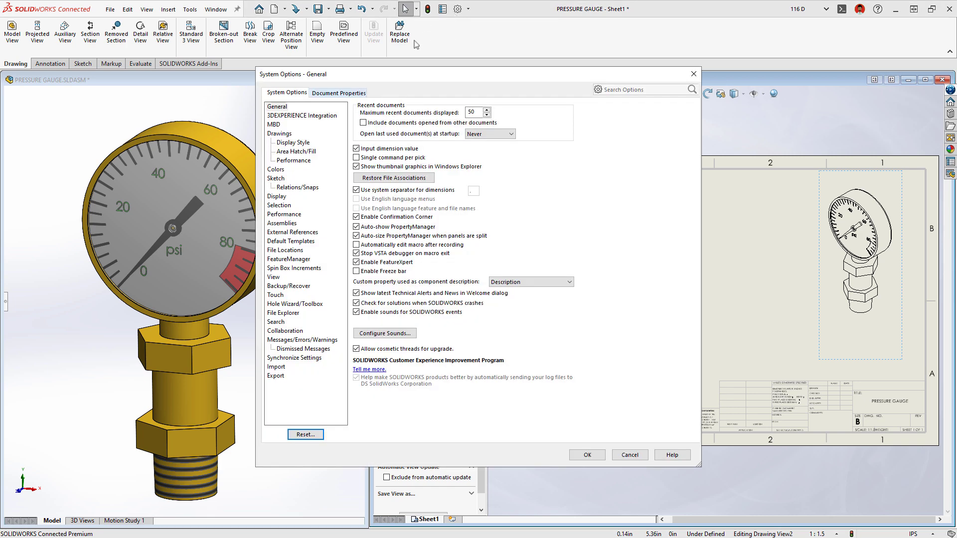
- Enable See through transparent components in HLR/HLV in the drawing's Detailing document properties
{"action": "left_click", "coordinate": [340, 95]}
{"action": "left_click", "coordinate": [280, 188]}
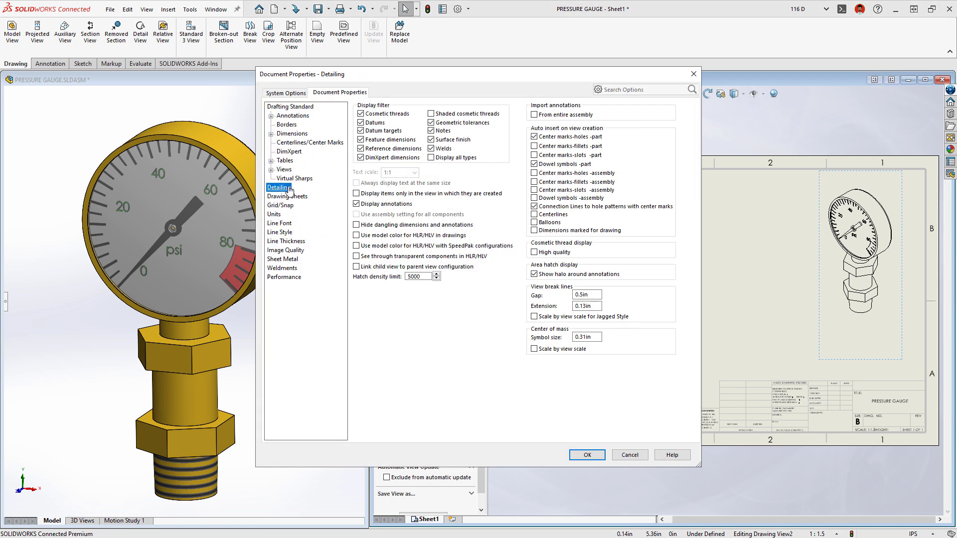
{"action": "left_click", "coordinate": [357, 256]}
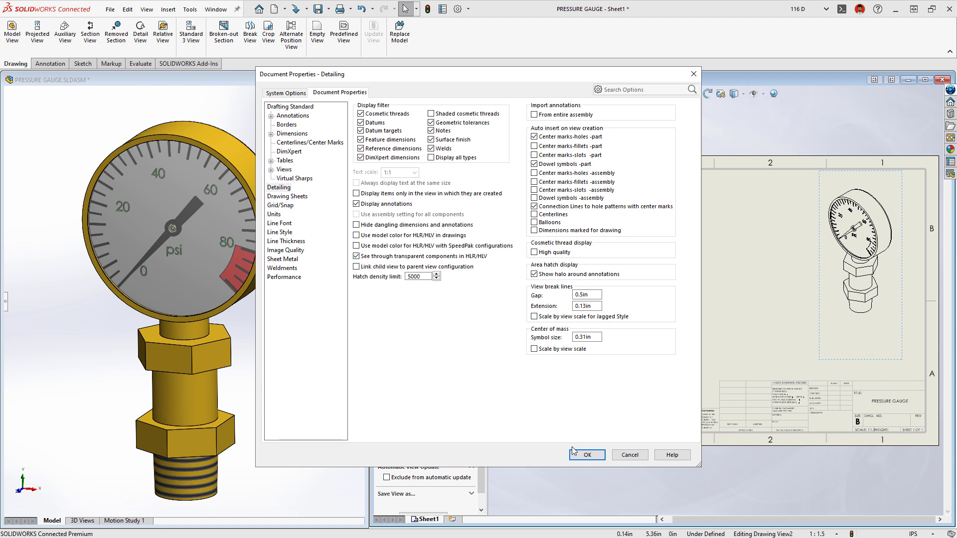
{"action": "left_click", "coordinate": [574, 452]}
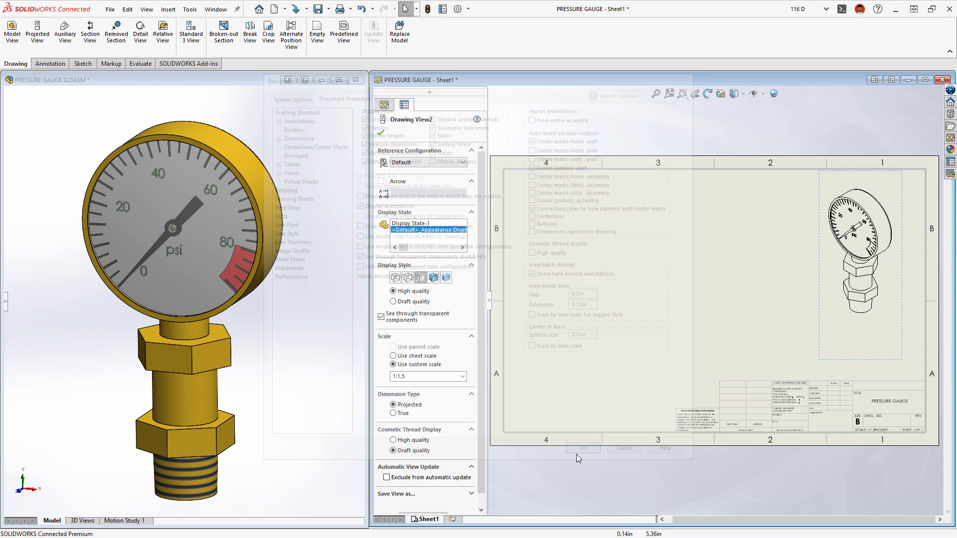
- Place the gauge front view from the View Palette with a projected top view above it
{"action": "left_click", "coordinate": [950, 139]}
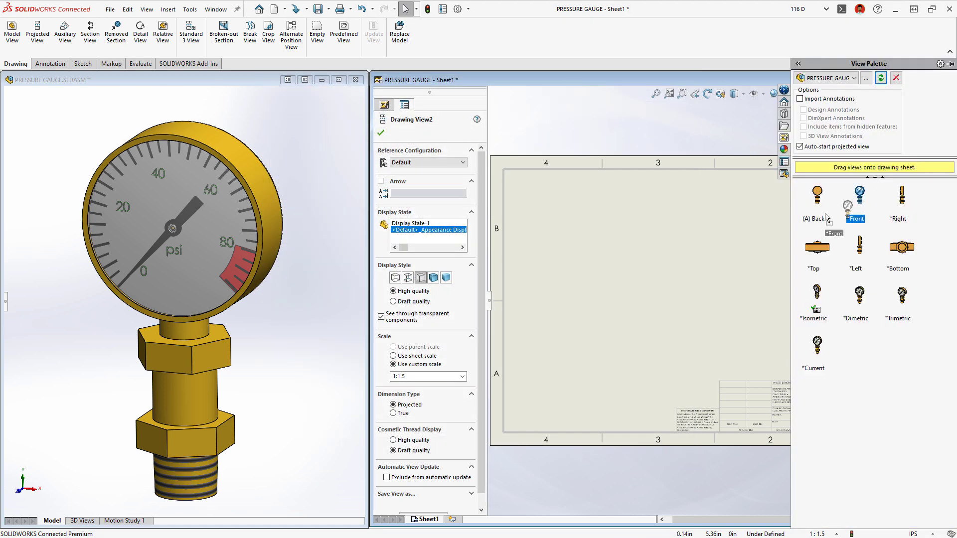
{"action": "left_click_drag", "start_coordinate": [827, 219], "coordinate": [589, 320]}
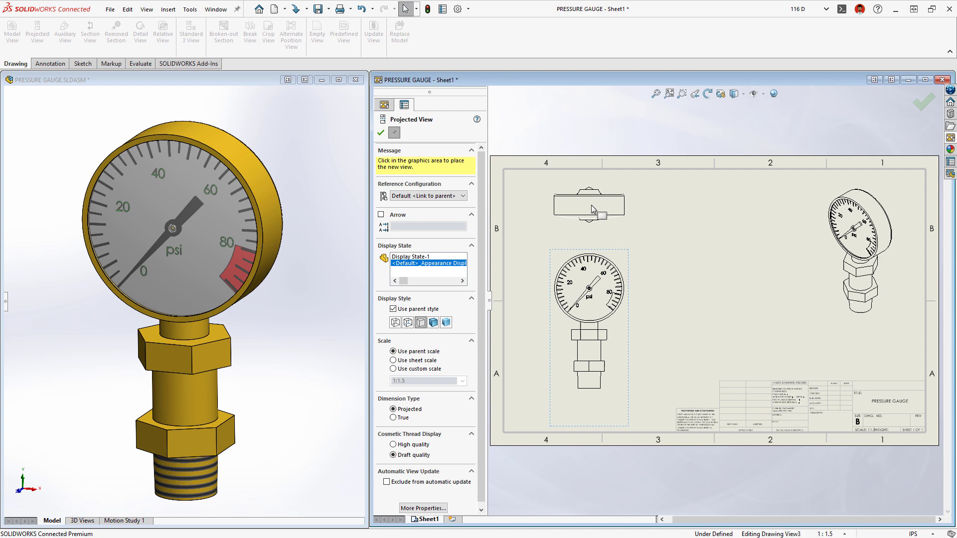
{"action": "left_click", "coordinate": [591, 206]}
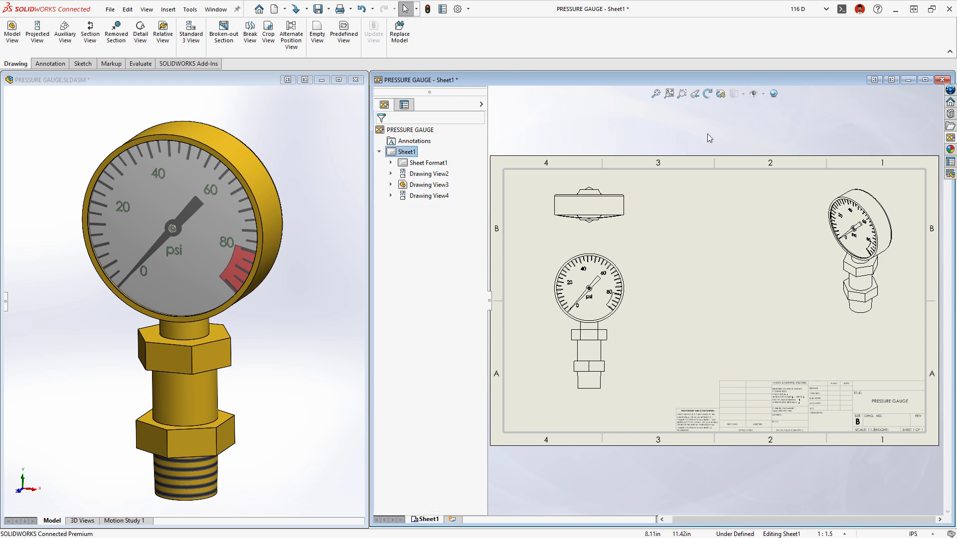
{"action": "double_click", "coordinate": [714, 82]}
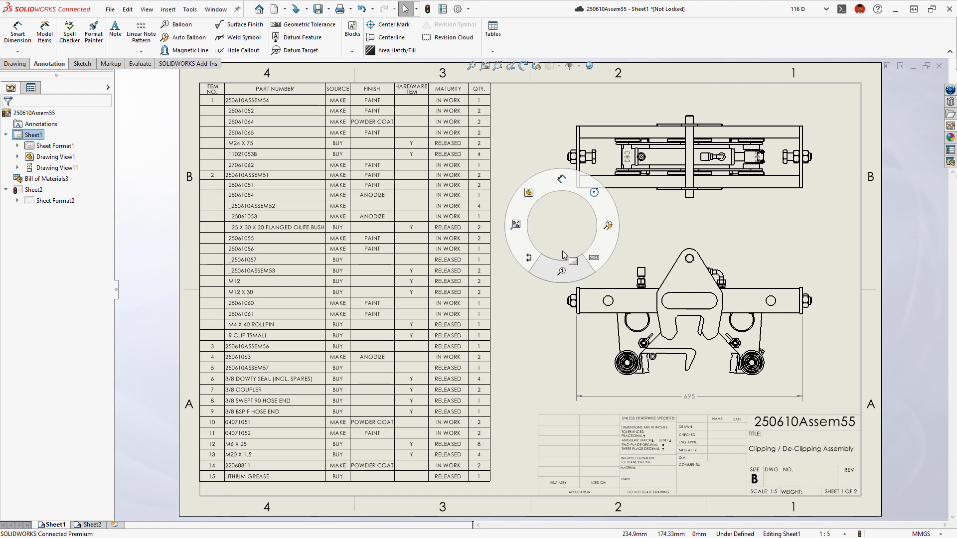
- Attach balloon 1 to the lower clipping assembly view beside the BOM
{"action": "right_click_drag", "start_coordinate": [561, 226], "coordinate": [563, 258]}
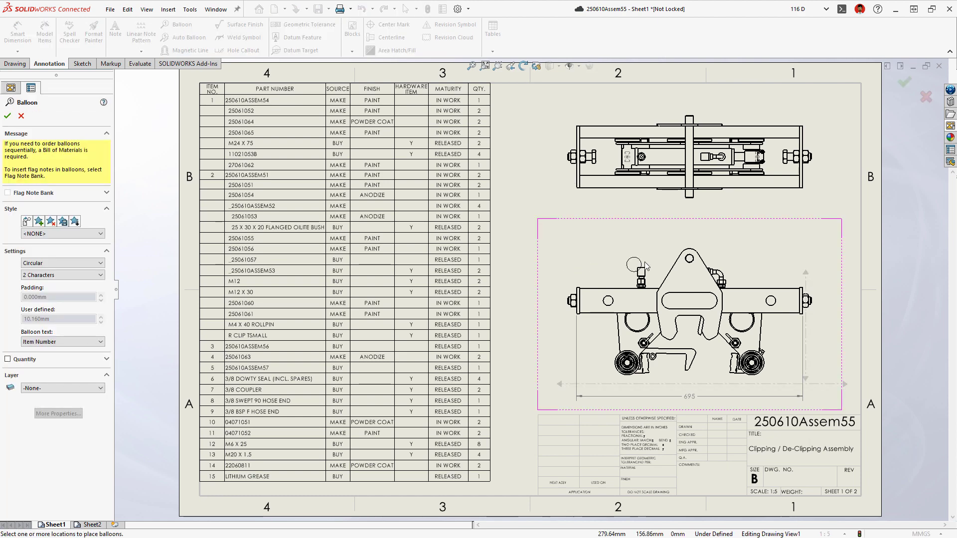
{"action": "left_click", "coordinate": [669, 267]}
{"action": "left_click", "coordinate": [579, 232]}
{"action": "key", "text": "Escape"}
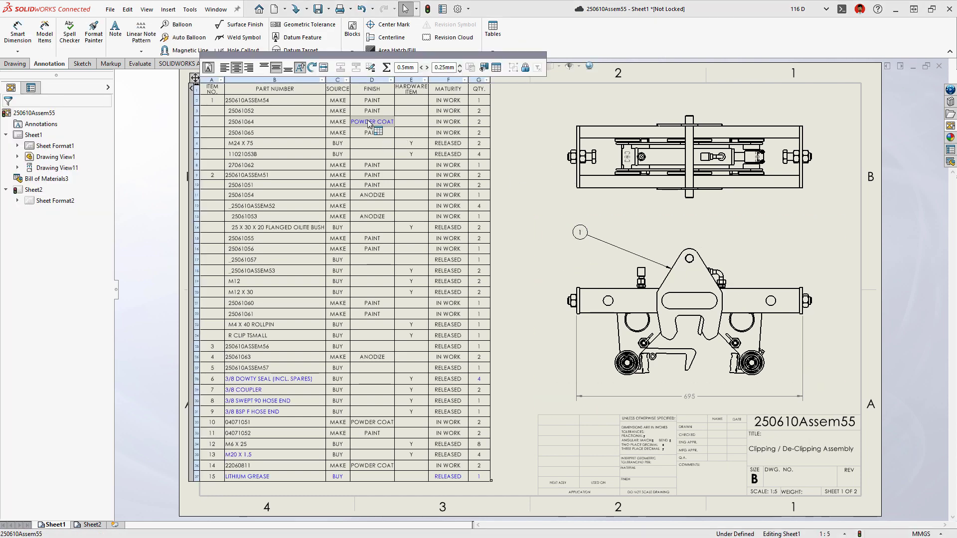
{"action": "right_click", "coordinate": [369, 123]}
{"action": "key", "text": "Escape"}
- On Sheet2, place the Attachment Plate front view with a projected side view to its right
{"action": "left_click", "coordinate": [83, 525]}
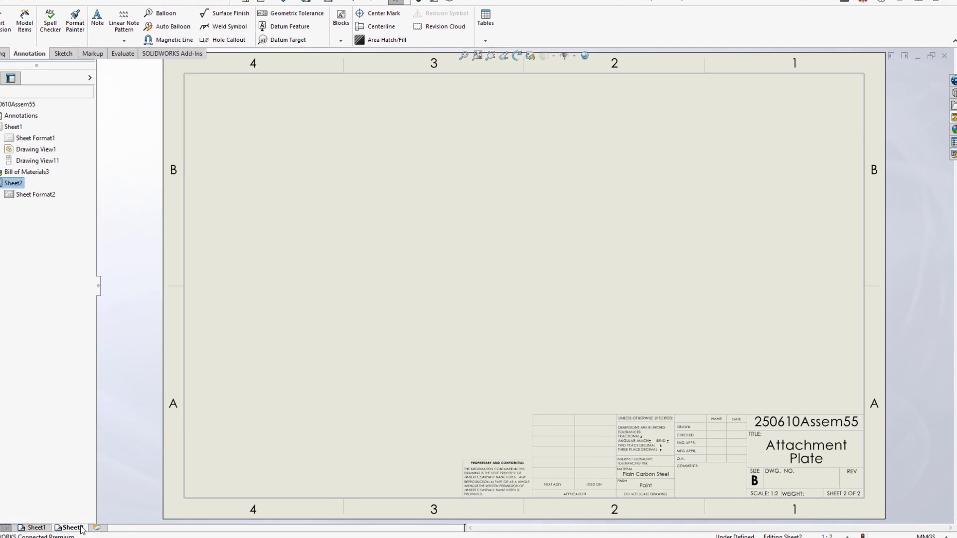
{"action": "left_click", "coordinate": [952, 121]}
{"action": "left_click_drag", "start_coordinate": [818, 188], "coordinate": [347, 263]}
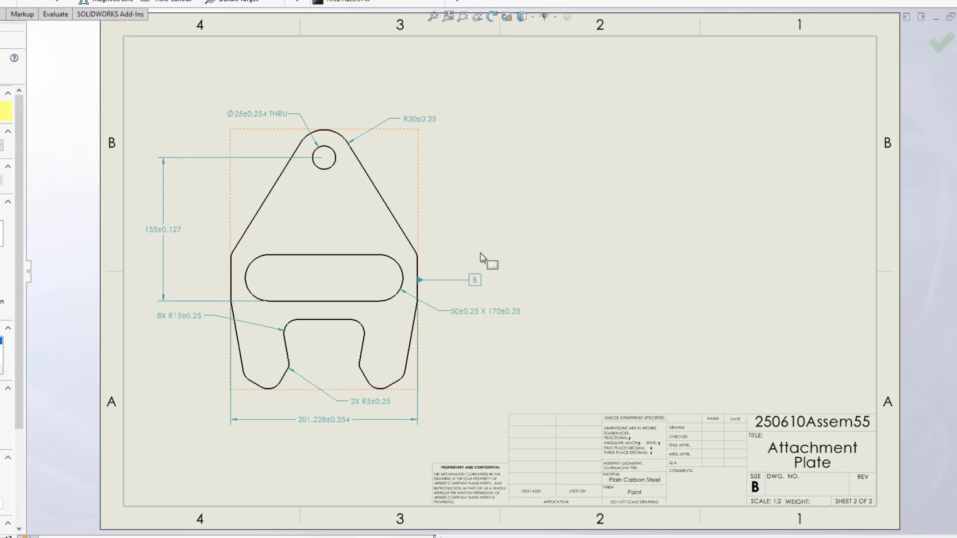
{"action": "left_click", "coordinate": [663, 240]}
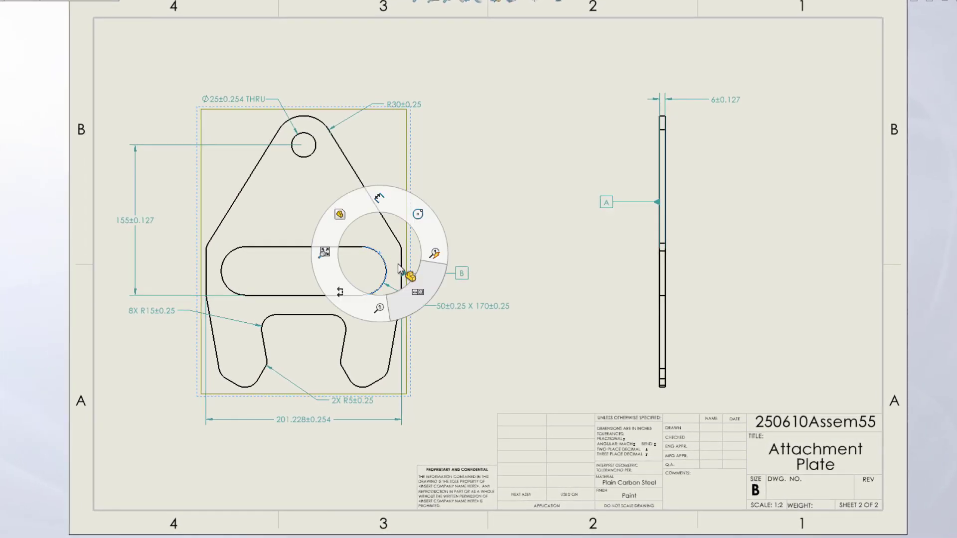
- Add a position tolerance .05 (M) 0.01 MAX referencing datum A on the plate slot edge
{"action": "right_click_drag", "start_coordinate": [387, 254], "coordinate": [407, 246]}
{"action": "left_click", "coordinate": [396, 267]}
{"action": "left_click", "coordinate": [456, 162]}
{"action": "left_click", "coordinate": [528, 240]}
{"action": "type", "text": ".05"}
{"action": "left_click", "coordinate": [559, 254]}
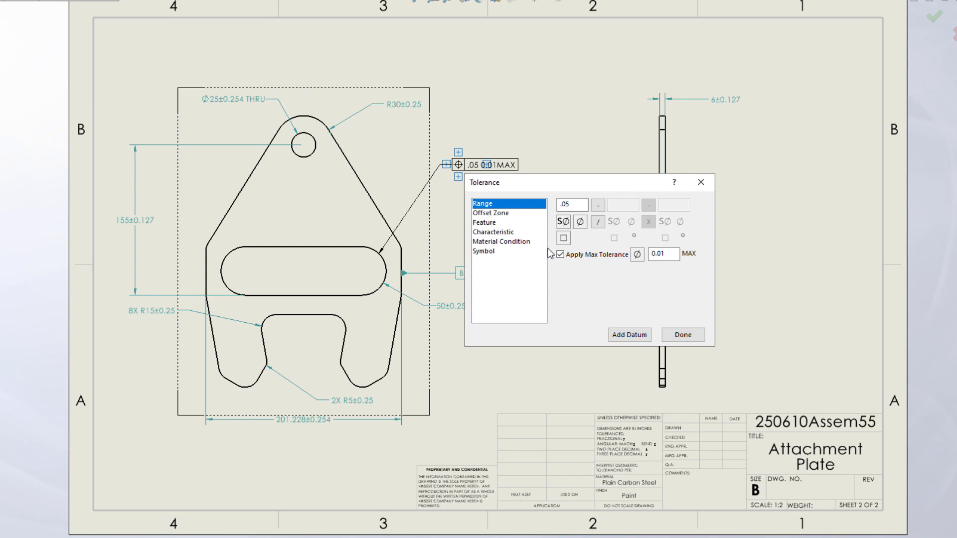
{"action": "left_click", "coordinate": [501, 241]}
{"action": "left_click", "coordinate": [563, 204]}
{"action": "left_click", "coordinate": [630, 335]}
{"action": "left_click", "coordinate": [615, 320]}
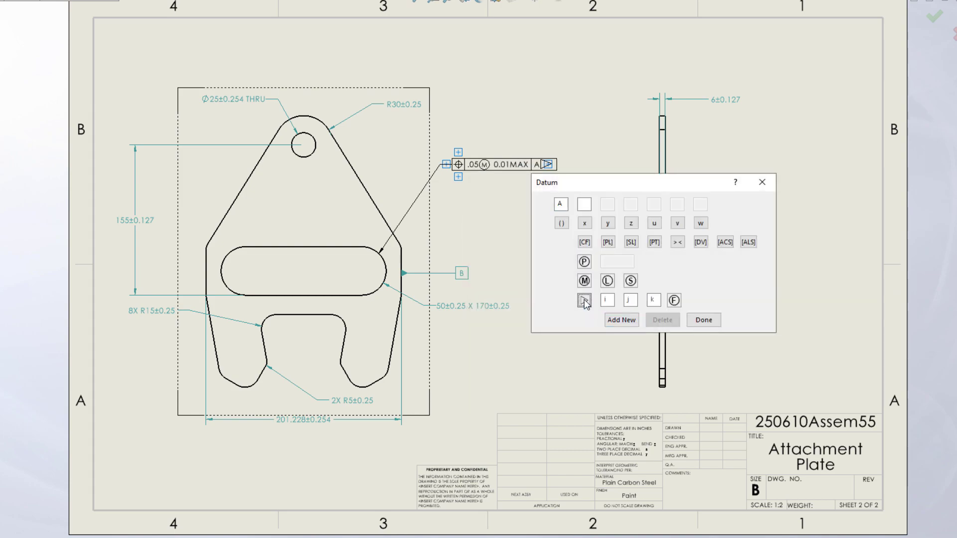
{"action": "type", "text": "21"}
{"action": "key", "text": "Return"}
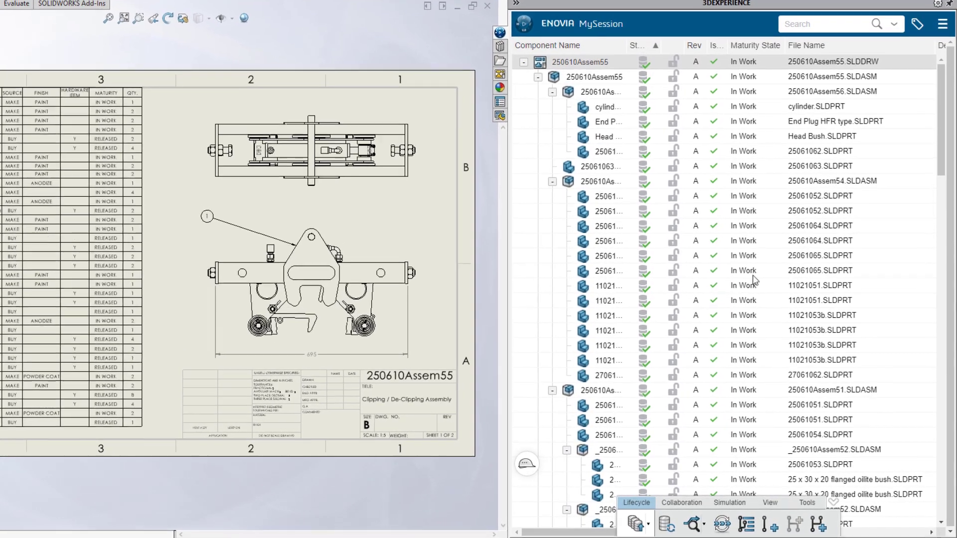
- Change the 250610Assem55 drawing's maturity to Frozen in ENOVIA
{"action": "left_click", "coordinate": [722, 524]}
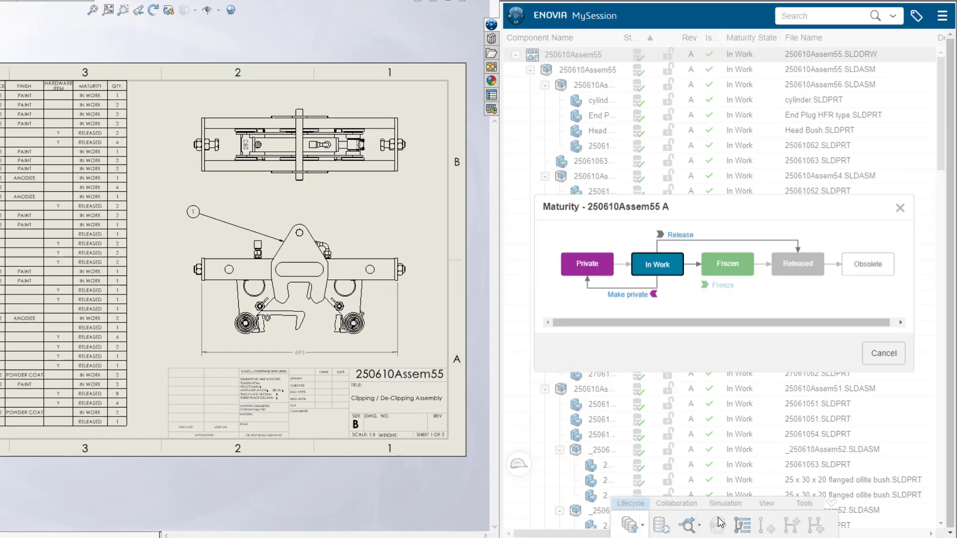
{"action": "left_click", "coordinate": [726, 287]}
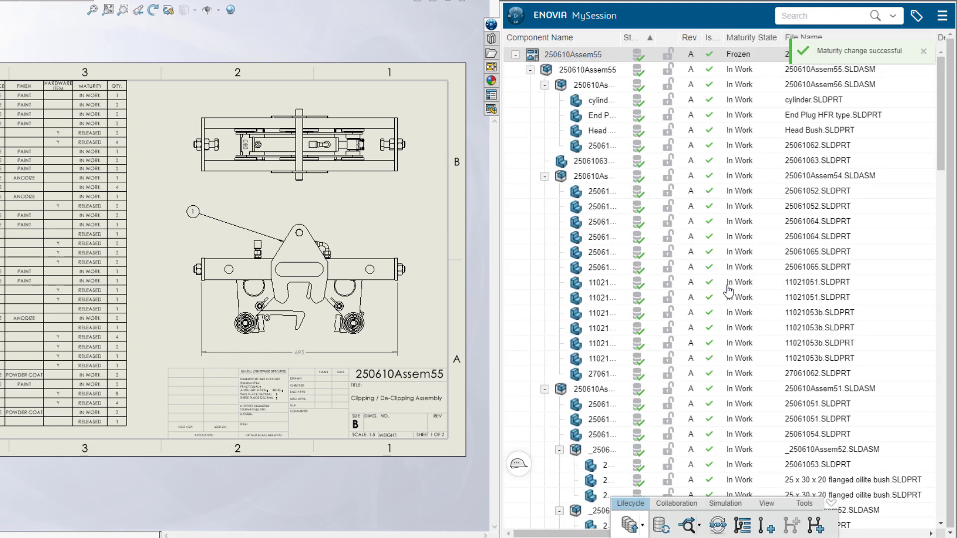
{"action": "left_click", "coordinate": [766, 503]}
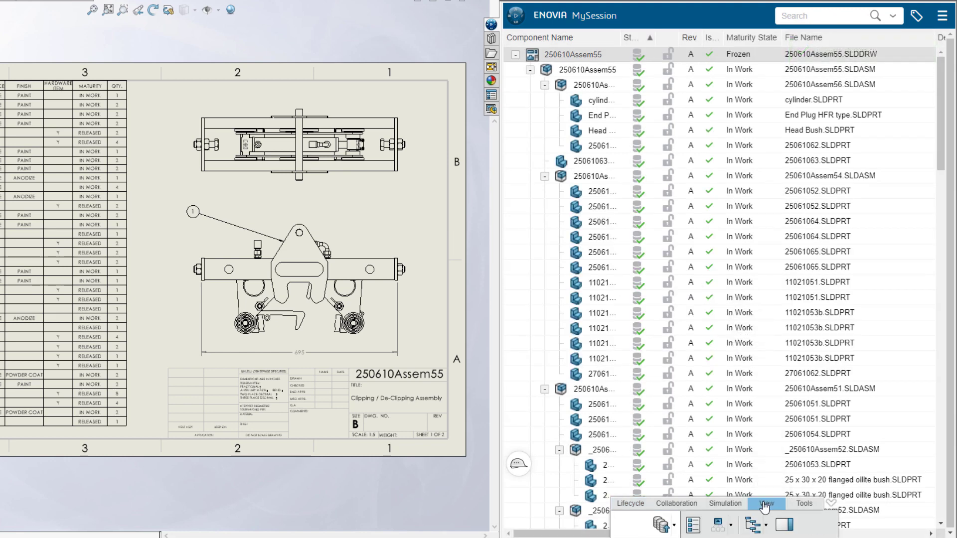
{"action": "left_click", "coordinate": [783, 527]}
- Reply 'Done!' to the manager's release request comment
{"action": "left_click", "coordinate": [868, 113]}
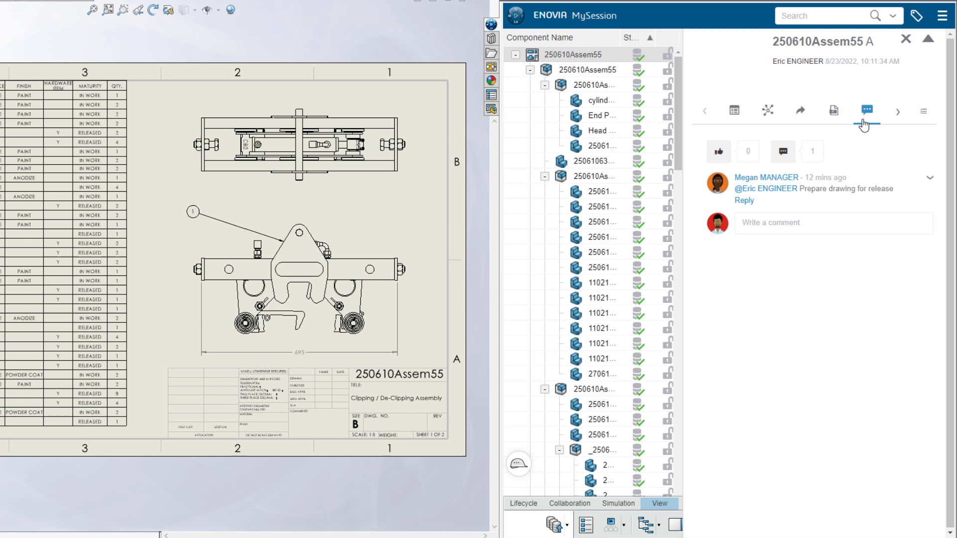
{"action": "left_click", "coordinate": [740, 202]}
{"action": "type", "text": "Done"}
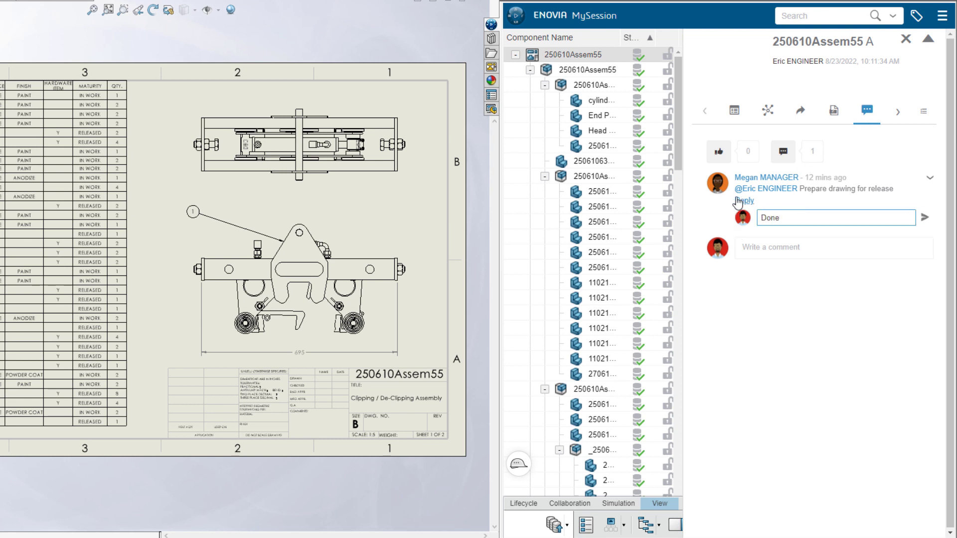
{"action": "left_click", "coordinate": [925, 218]}
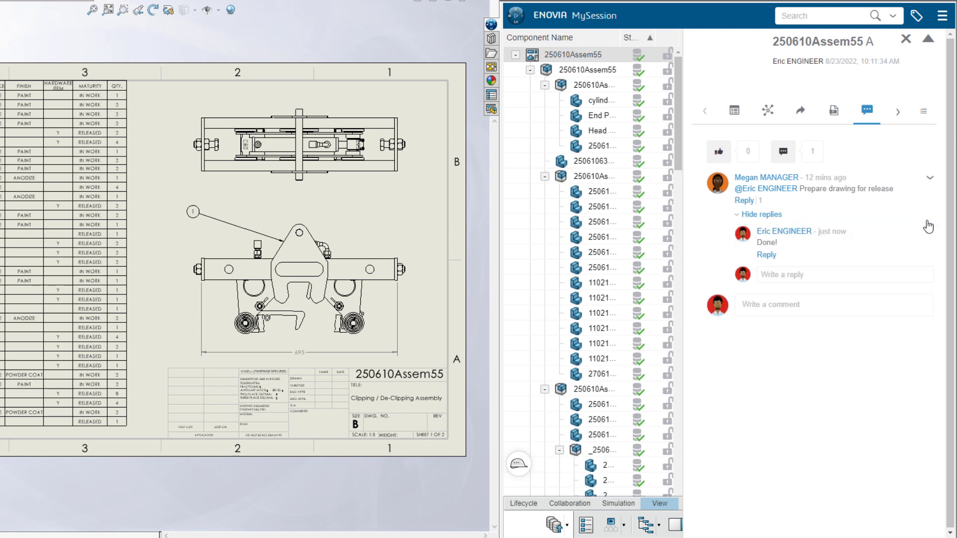